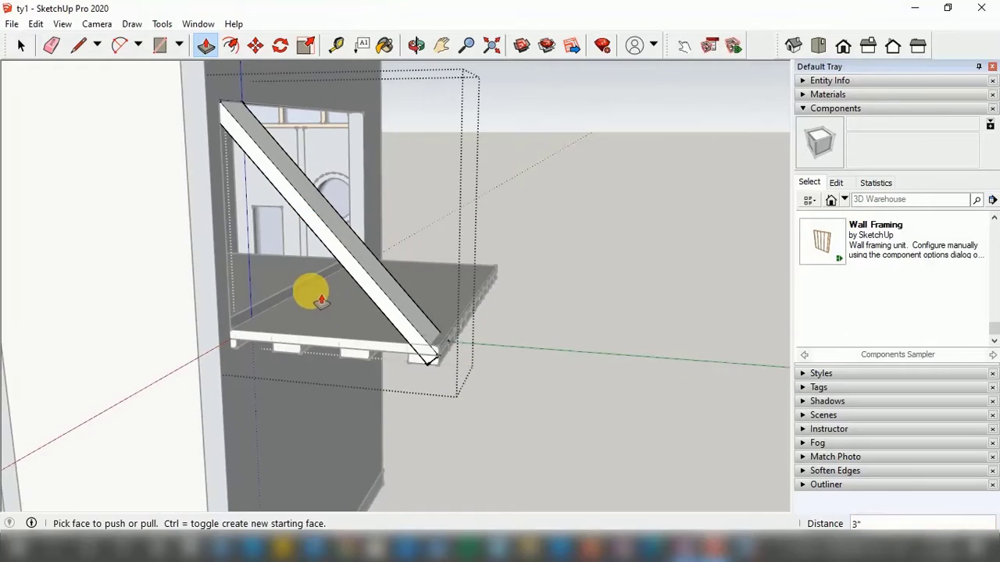
# Push/Pull the diagonal brace's face to reshape its thickness, and close the brace for editing.
pyautogui.click(317, 166)
pyautogui.click(201, 250)
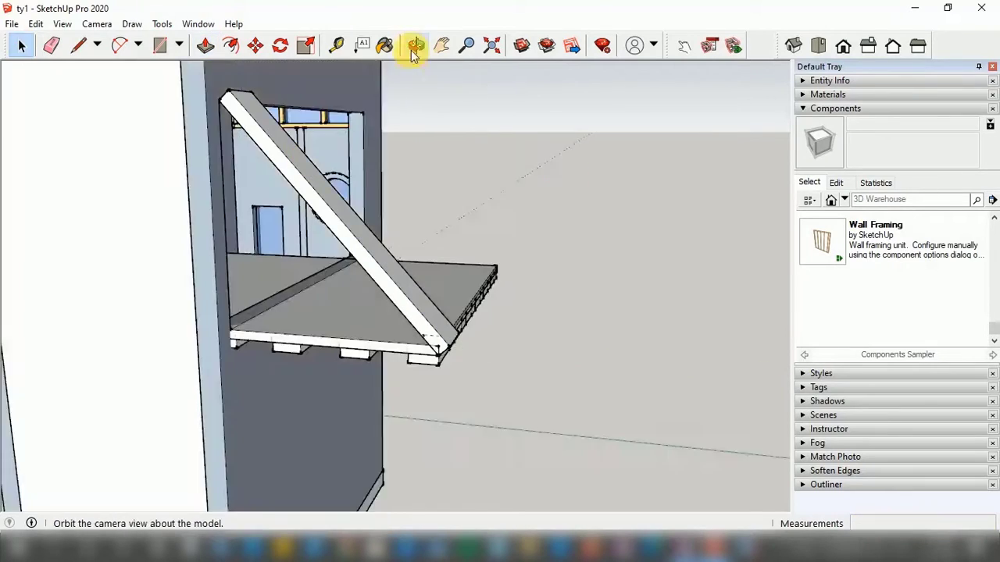
# Open the diagonal brace from the right-side view and try to move its top edge against the wall.
pyautogui.click(413, 44)
pyautogui.moveTo(367, 156); pyautogui.dragTo(402, 205)
pyautogui.click(867, 45)
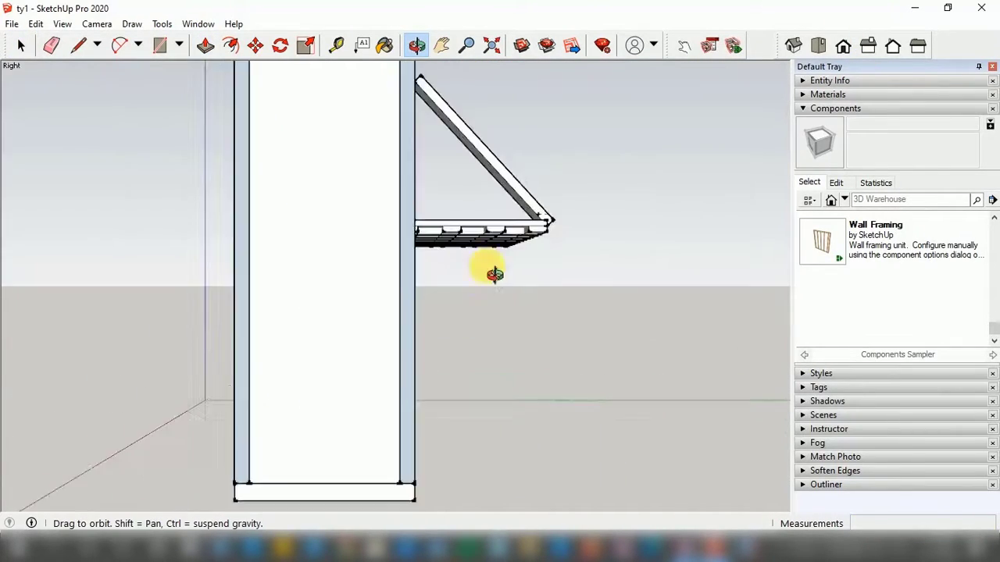
pyautogui.scroll(5, 596, 123)
pyautogui.scroll(-2, 596, 122)
pyautogui.click(21, 46)
pyautogui.doubleClick(425, 226)
pyautogui.scroll(2, 413, 204)
pyautogui.click(412, 199)
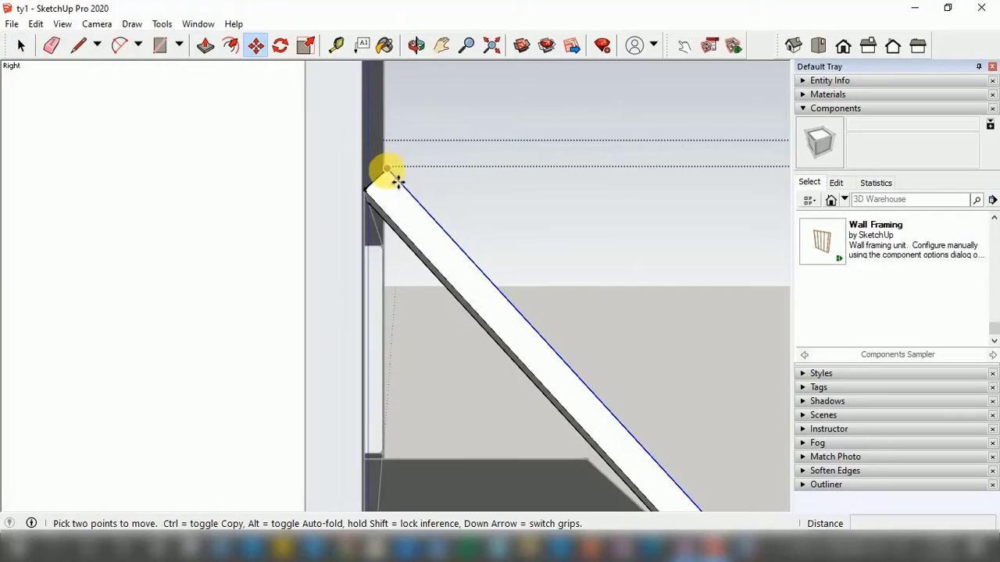
pyautogui.click(397, 180)
pyautogui.click(368, 149)
pyautogui.press('space')
pyautogui.scroll(2, 367, 233)
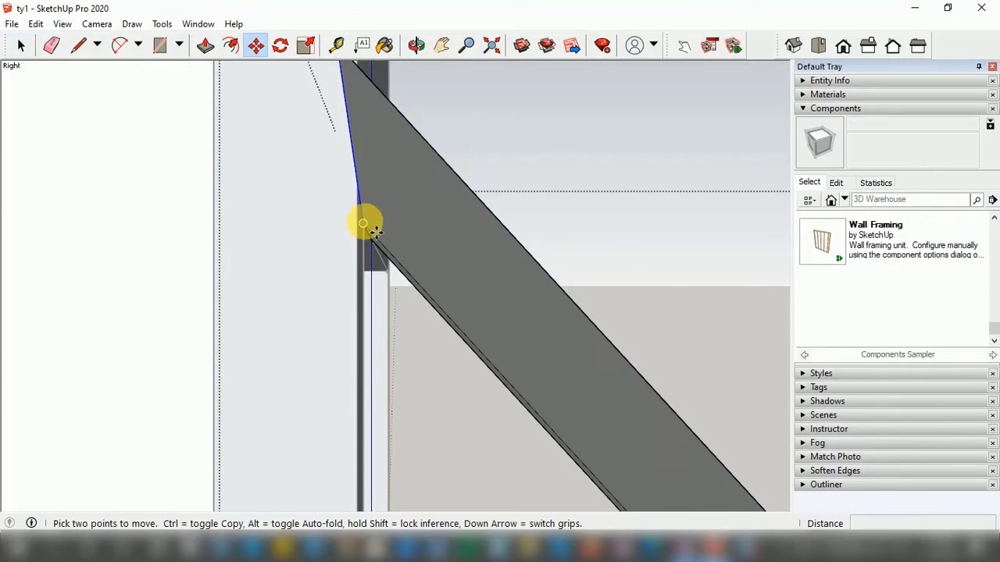
# Draw an edge from the brace's top corner along the wall and try to erase it.
pyautogui.scroll(-3, 387, 258)
pyautogui.moveTo(401, 289); pyautogui.dragTo(521, 264, button='middle')
pyautogui.scroll(-5, 520, 263)
pyautogui.scroll(5, 494, 226)
pyautogui.moveTo(494, 227); pyautogui.dragTo(442, 293, button='middle')
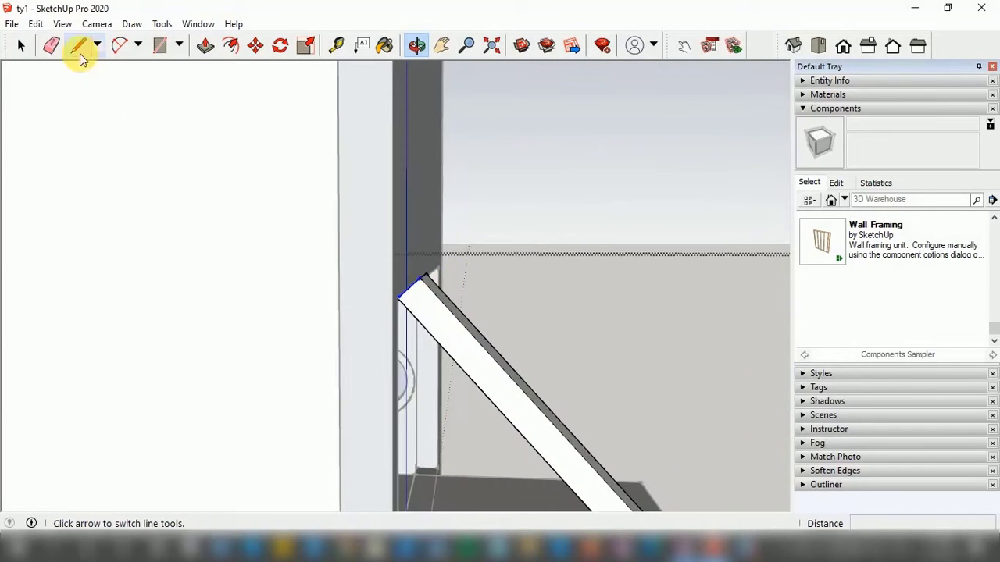
pyautogui.click(392, 238)
pyautogui.scroll(5, 422, 196)
pyautogui.click(52, 47)
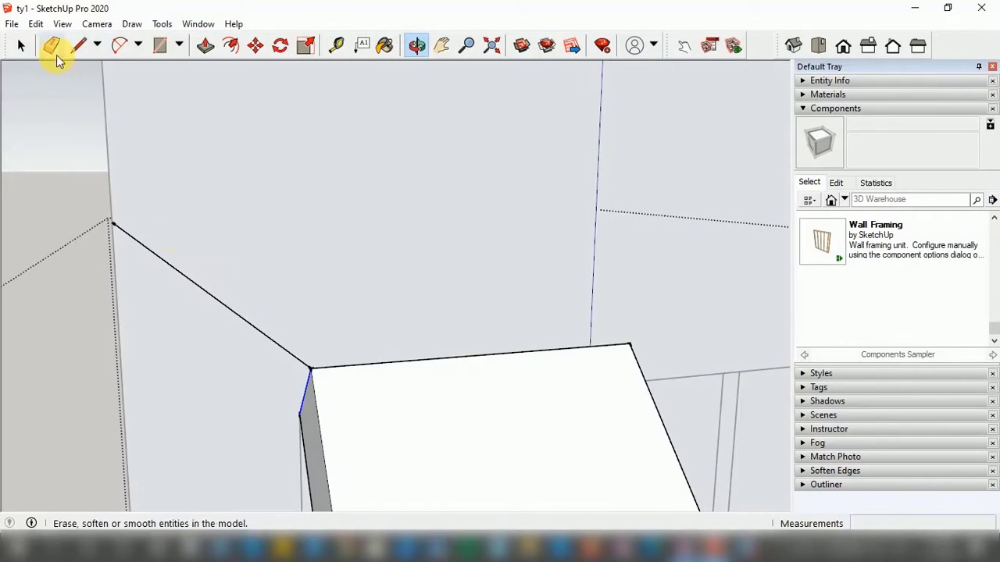
pyautogui.click(153, 270)
pyautogui.press('Delete')
# Try to draw edges at the brace's top end where it meets the wall.
pyautogui.click(818, 43)
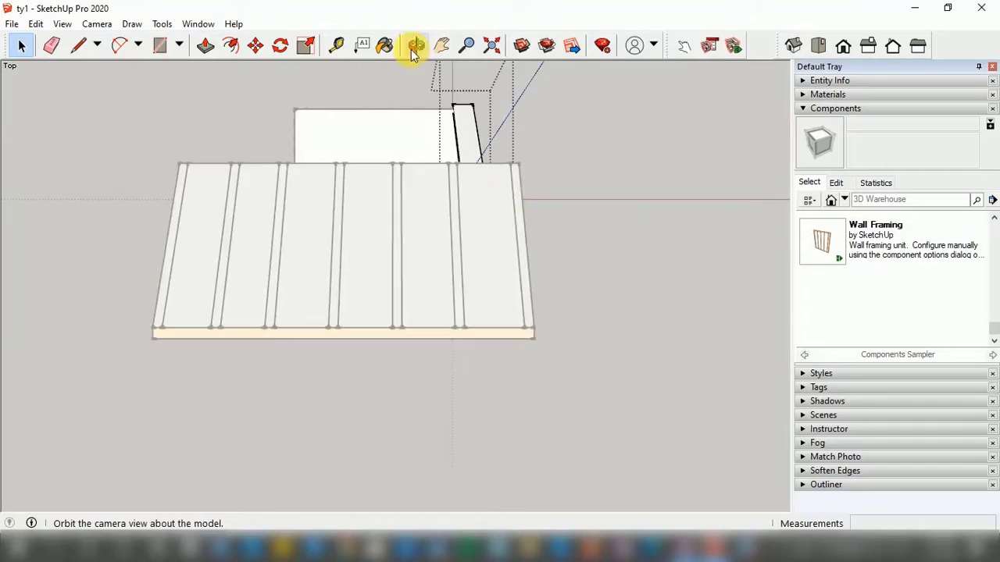
pyautogui.click(416, 46)
pyautogui.moveTo(437, 156); pyautogui.dragTo(221, 251)
pyautogui.press('l')
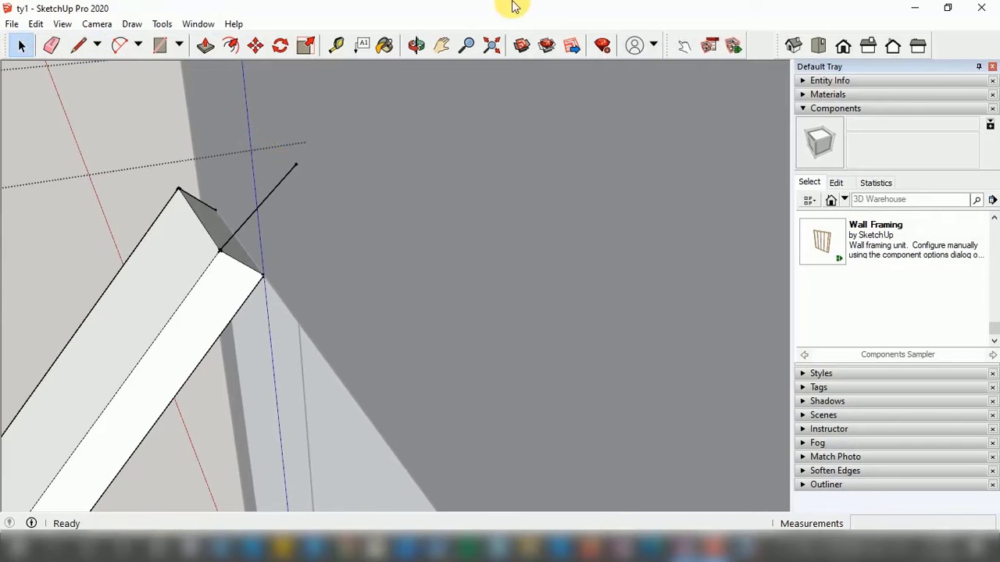
pyautogui.moveTo(547, 141); pyautogui.dragTo(344, 267, button='middle')
pyautogui.rightClick(341, 268)
pyautogui.moveTo(525, 50); pyautogui.dragTo(586, 266, button='middle')
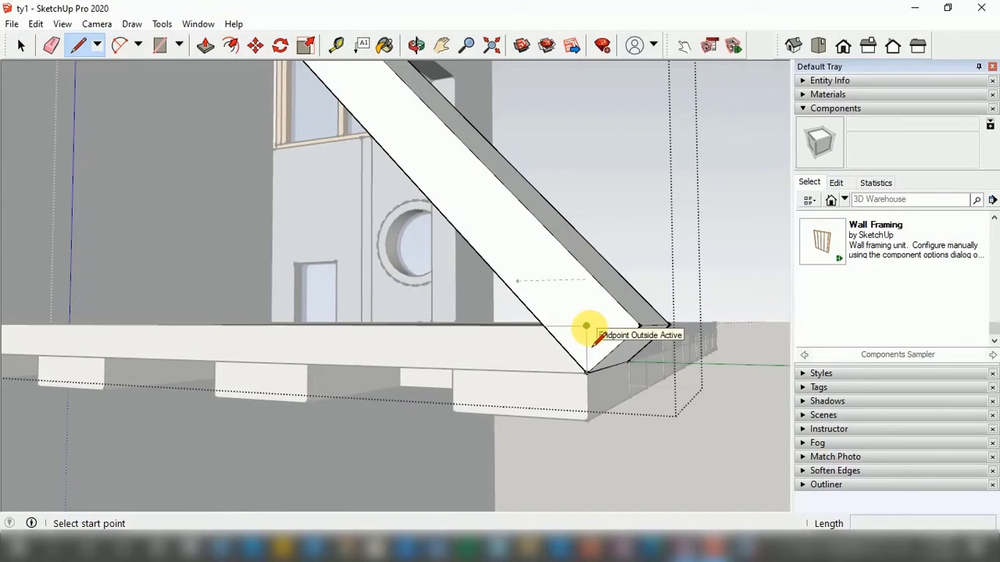
# Draw angled cut lines on the brace's lower end at the deck corner and try to Push/Pull the corner away.
pyautogui.moveTo(296, 303); pyautogui.dragTo(285, 357, button='middle')
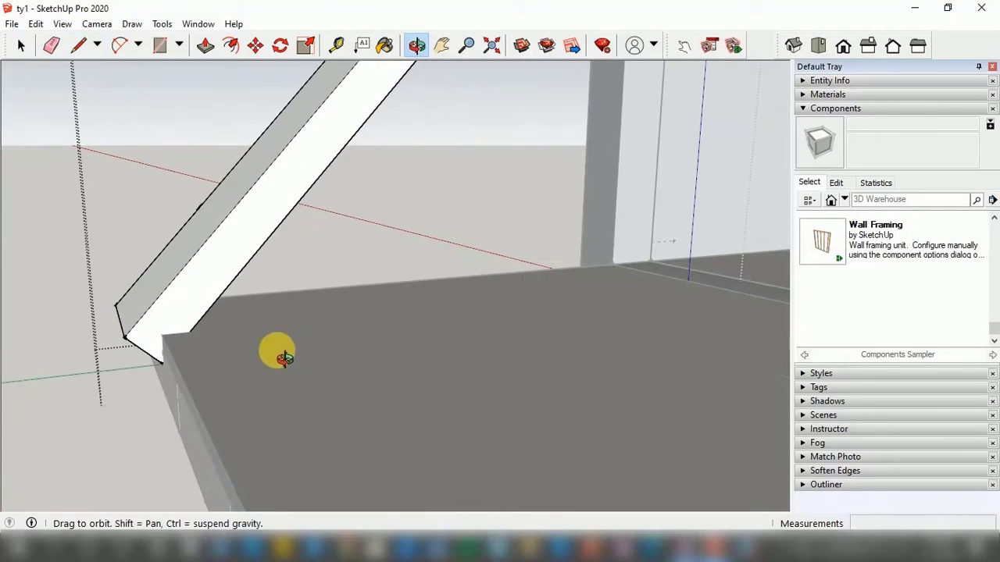
pyautogui.moveTo(258, 181); pyautogui.dragTo(75, 47, button='middle')
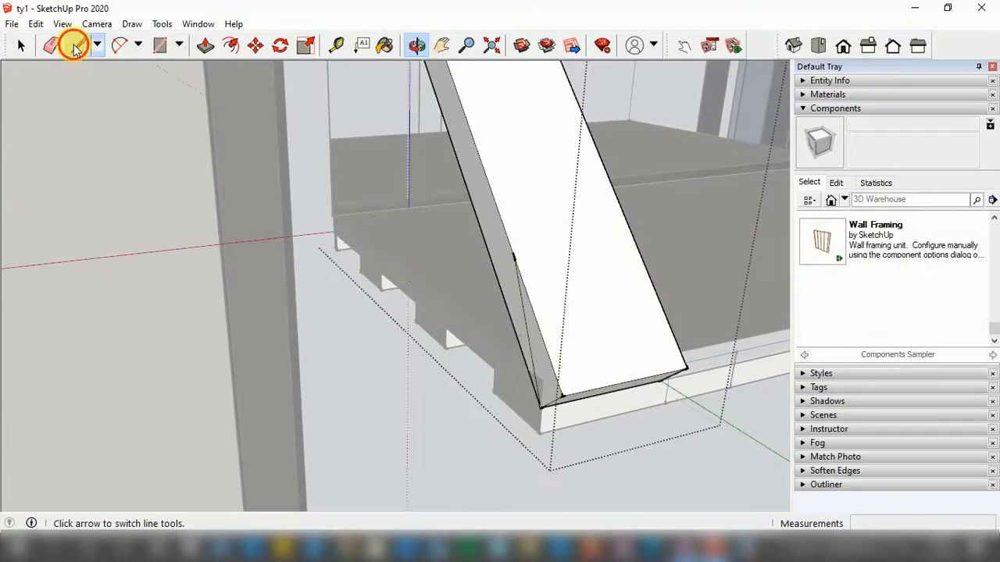
pyautogui.moveTo(428, 36); pyautogui.dragTo(109, 143, button='middle')
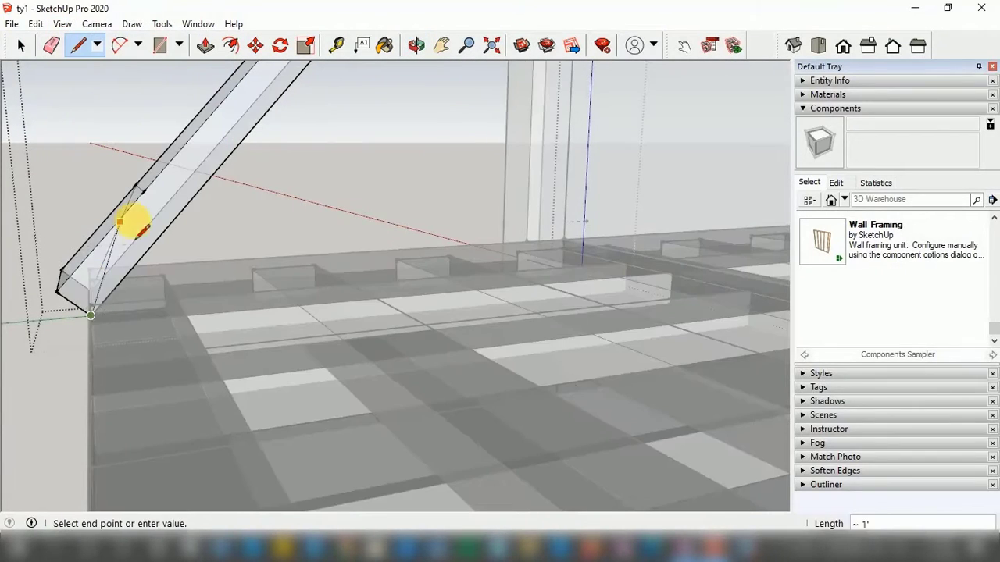
pyautogui.moveTo(61, 29); pyautogui.dragTo(515, 367, button='middle')
pyautogui.press('p')
pyautogui.press('p')
pyautogui.moveTo(511, 281); pyautogui.dragTo(516, 336)
pyautogui.press('space')
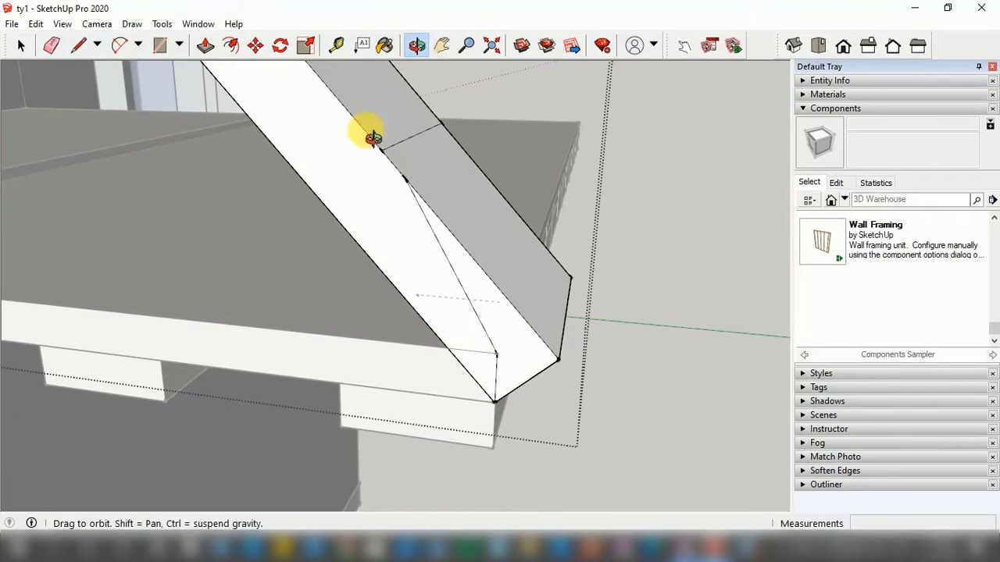
# With X-ray display on, draw the matching cut line from the brace's lower corner on its opposite side, and turn X-ray off.
pyautogui.moveTo(408, 143)
pyautogui.mouseDown(button='middle')
pyautogui.moveTo(496, 196)
pyautogui.moveTo(62, 49)
pyautogui.mouseUp(button='middle')
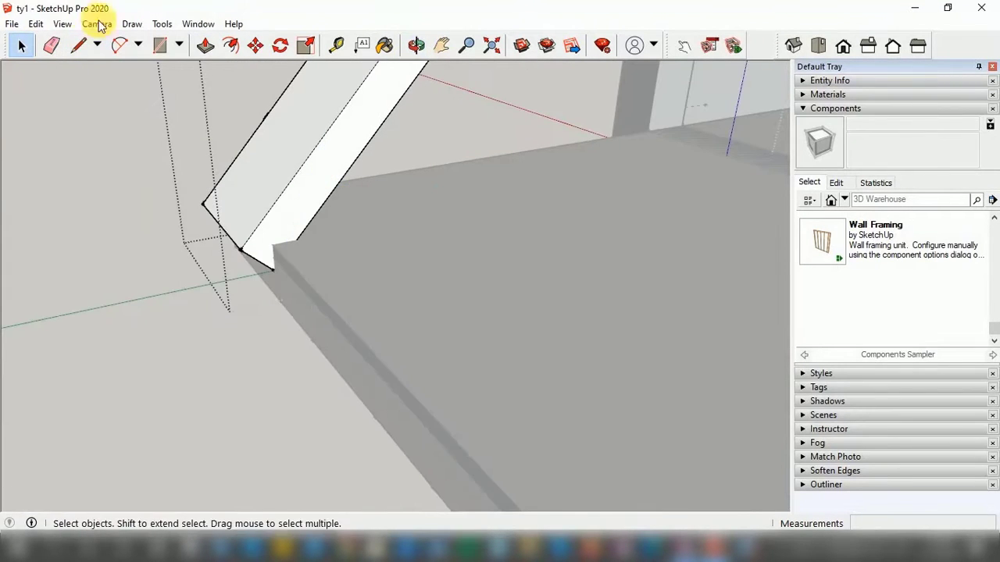
pyautogui.click(63, 24)
pyautogui.click(242, 251)
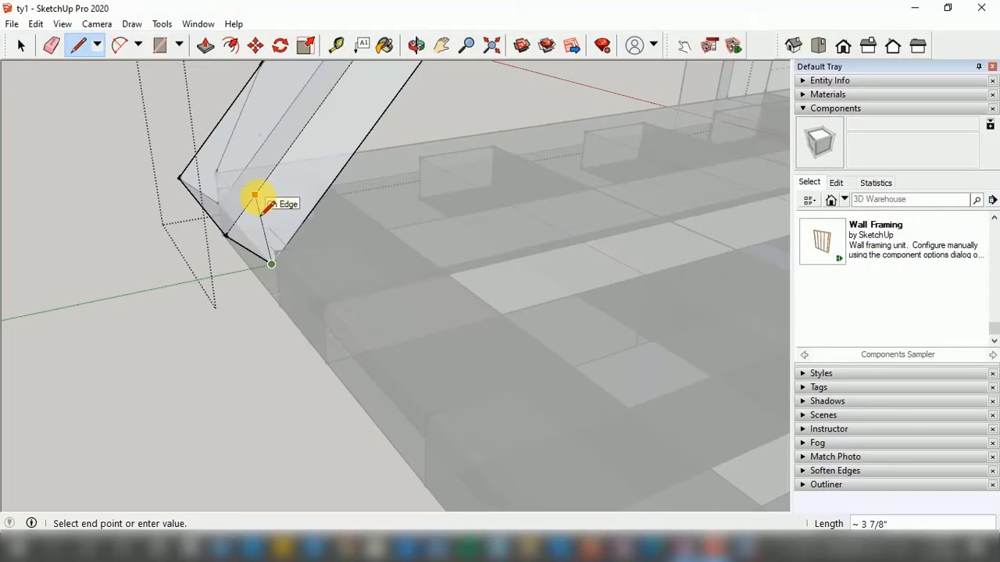
pyautogui.scroll(-3, 264, 210)
pyautogui.click(61, 25)
pyautogui.moveTo(127, 250)
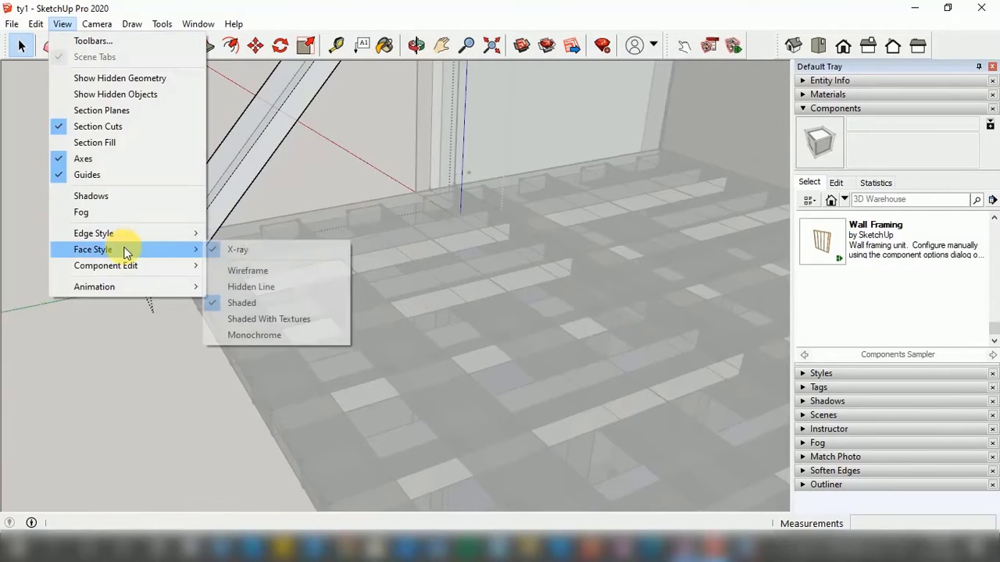
pyautogui.click(234, 247)
# Try to Push/Pull the outlined triangle through the brace's lower end.
pyautogui.press('p')
pyautogui.scroll(2, 148, 258)
pyautogui.click(21, 45)
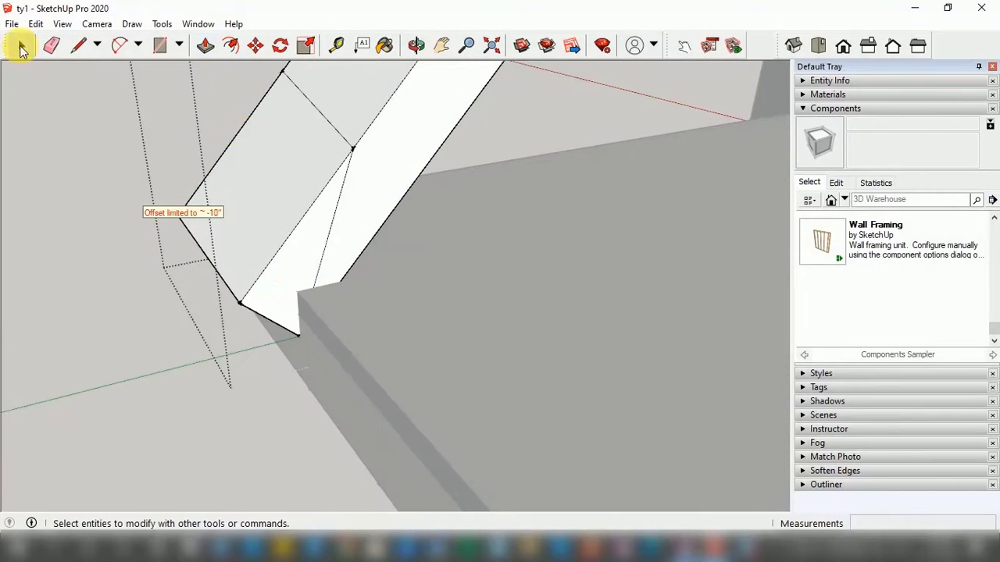
# Show the model in wireframe and draw a vertical line about 2 7/16" long up to the upper edge of the brace's lower end.
pyautogui.click(61, 24)
pyautogui.moveTo(133, 245)
pyautogui.click(234, 248)
pyautogui.moveTo(268, 257); pyautogui.dragTo(310, 129, button='middle')
pyautogui.click(48, 44)
pyautogui.moveTo(258, 306); pyautogui.dragTo(283, 297, button='middle')
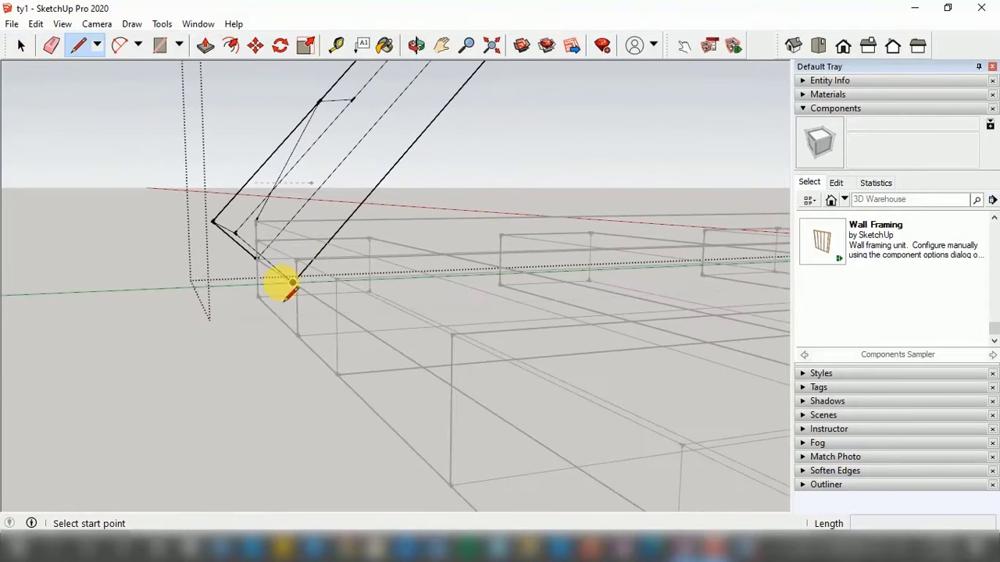
pyautogui.click(415, 50)
pyautogui.moveTo(390, 242); pyautogui.dragTo(257, 285)
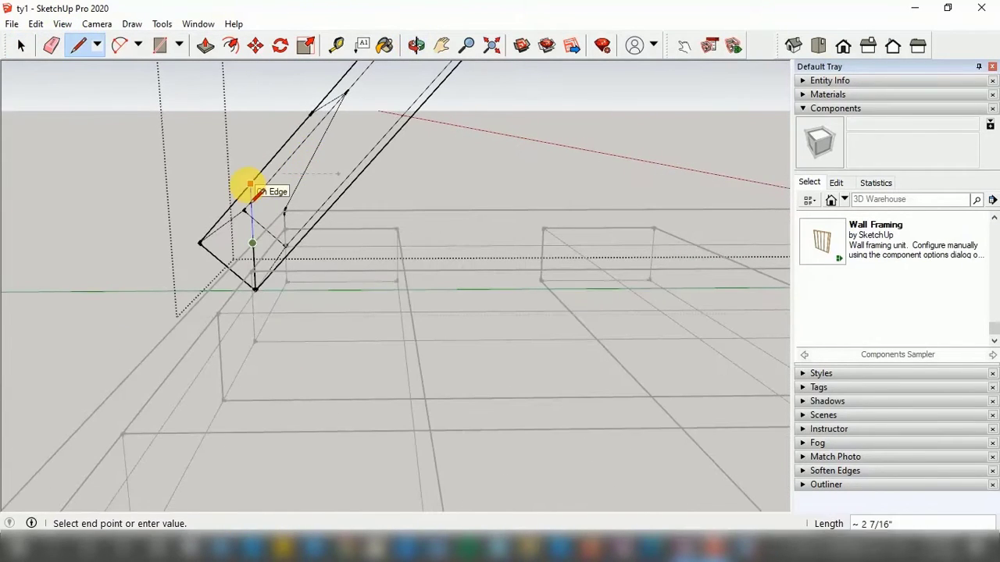
# Delete the leftover slanted cut lines from the brace's lower end.
pyautogui.click(413, 46)
pyautogui.moveTo(313, 227)
pyautogui.mouseDown()
pyautogui.moveTo(348, 322)
pyautogui.moveTo(404, 289)
pyautogui.moveTo(595, 260)
pyautogui.moveTo(360, 250)
pyautogui.mouseUp()
pyautogui.scroll(-5, 410, 297)
pyautogui.scroll(8, 449, 281)
pyautogui.click(21, 45)
pyautogui.click(374, 125)
pyautogui.press('Delete')
pyautogui.rightClick(397, 196)
pyautogui.click(431, 224)
# Draw a cut line across the brace's upper face and a second vertical line about 2 7/16" long on its other side.
pyautogui.click(417, 46)
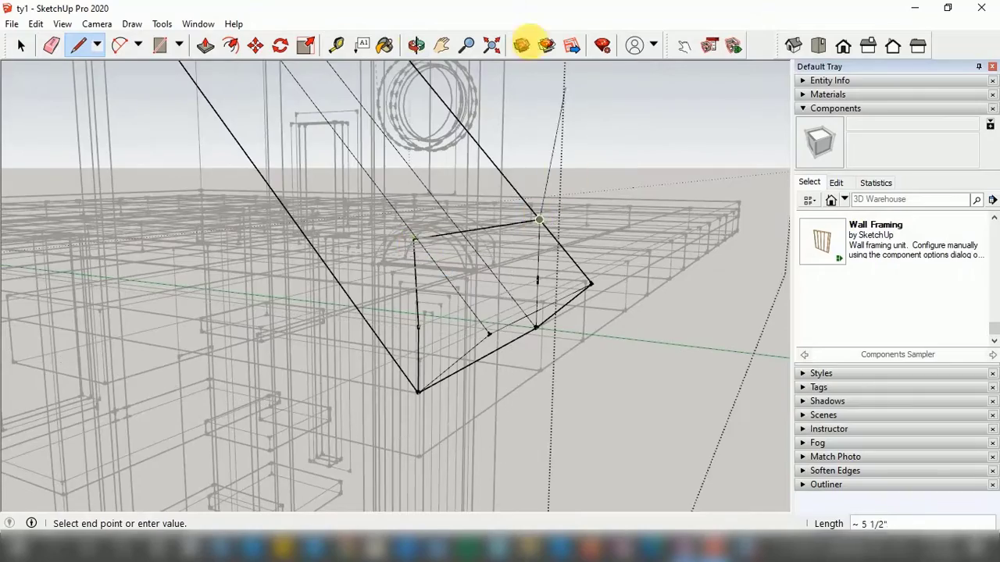
pyautogui.click(417, 45)
pyautogui.moveTo(468, 211); pyautogui.dragTo(340, 293)
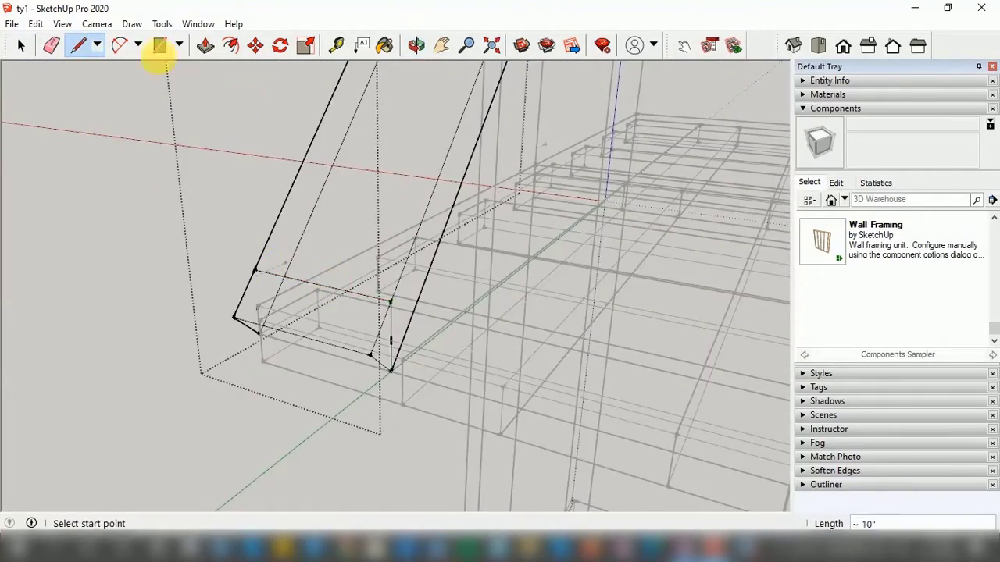
pyautogui.click(417, 45)
pyautogui.moveTo(304, 437); pyautogui.dragTo(34, 76)
pyautogui.click(322, 267)
# Set the face style back to Shaded.
pyautogui.click(62, 24)
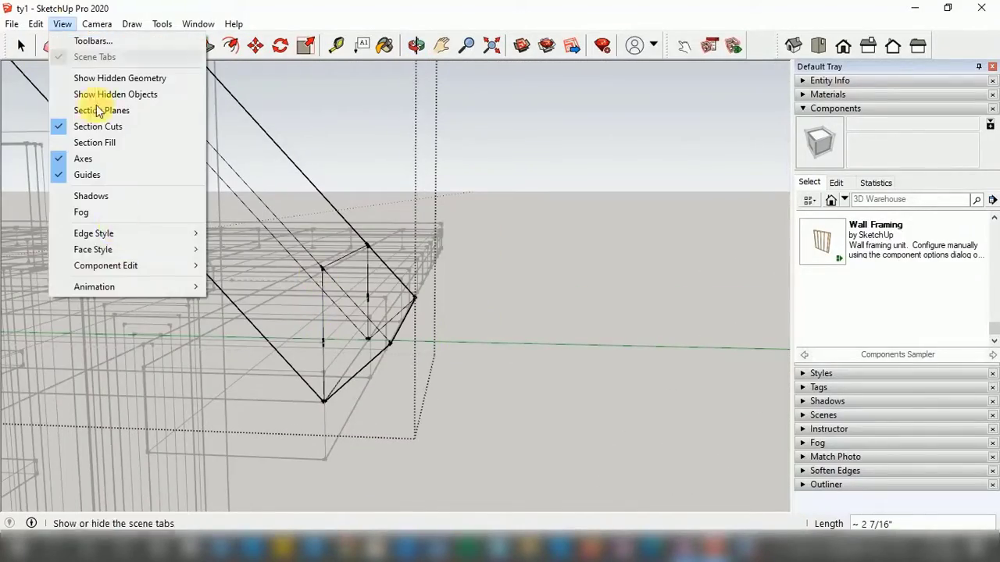
pyautogui.click(235, 271)
pyautogui.click(62, 24)
pyautogui.moveTo(114, 250)
pyautogui.click(241, 303)
# Push/Pull the marked corner about 7 7/8" through the brace to cut its lower end vertical, and close the brace for editing.
pyautogui.click(417, 45)
pyautogui.moveTo(351, 336)
pyautogui.mouseDown()
pyautogui.moveTo(578, 341)
pyautogui.moveTo(822, 278)
pyautogui.moveTo(222, 53)
pyautogui.mouseUp()
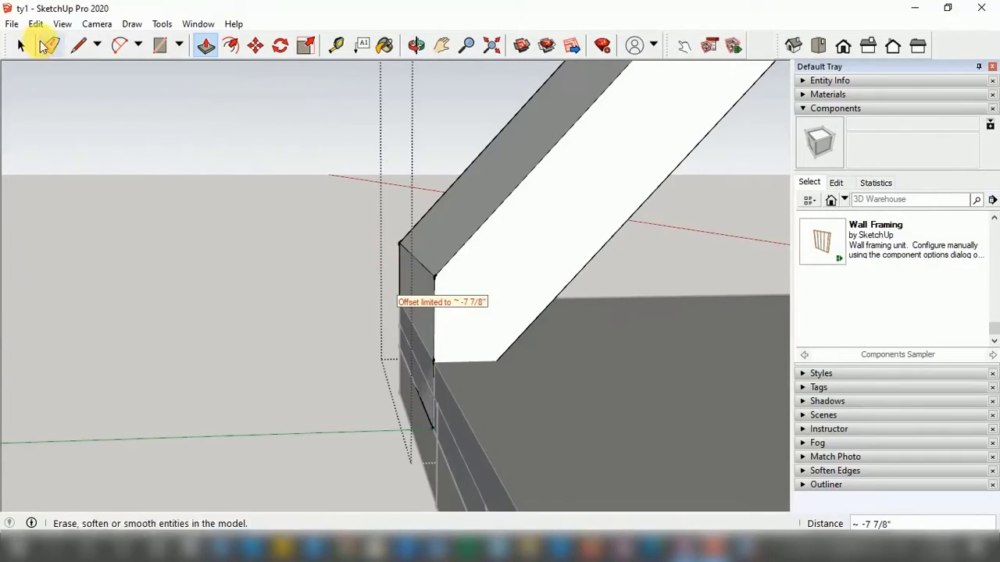
pyautogui.click(21, 45)
pyautogui.moveTo(235, 374); pyautogui.dragTo(687, 336, button='middle')
pyautogui.click(578, 117)
# Set the face style to Shaded With Textures.
pyautogui.click(62, 23)
pyautogui.moveTo(114, 255)
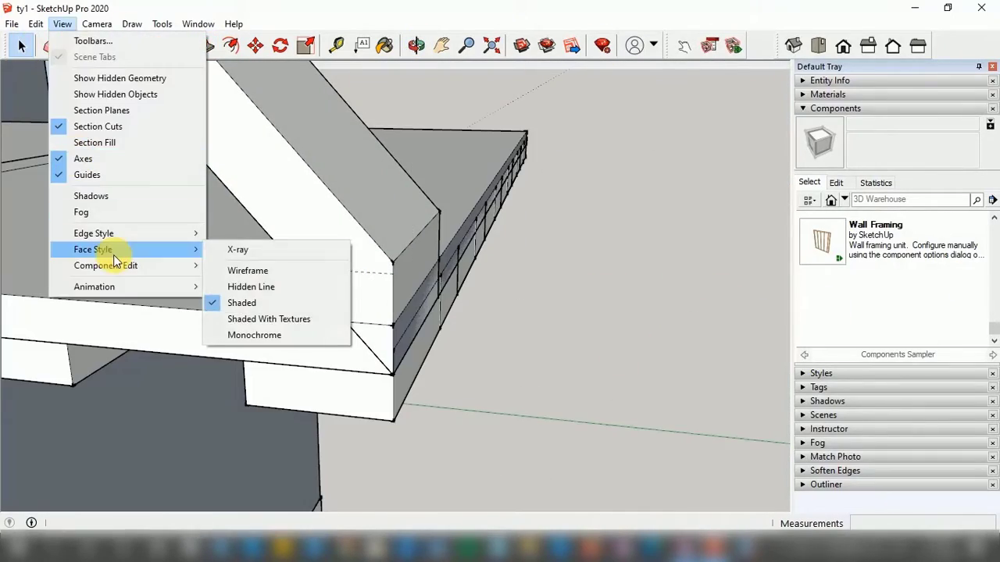
pyautogui.click(268, 319)
pyautogui.moveTo(468, 281)
pyautogui.mouseDown(button='middle')
pyautogui.moveTo(357, 292)
pyautogui.moveTo(281, 413)
pyautogui.moveTo(69, 84)
pyautogui.mouseUp(button='middle')
pyautogui.scroll(-6, 357, 292)
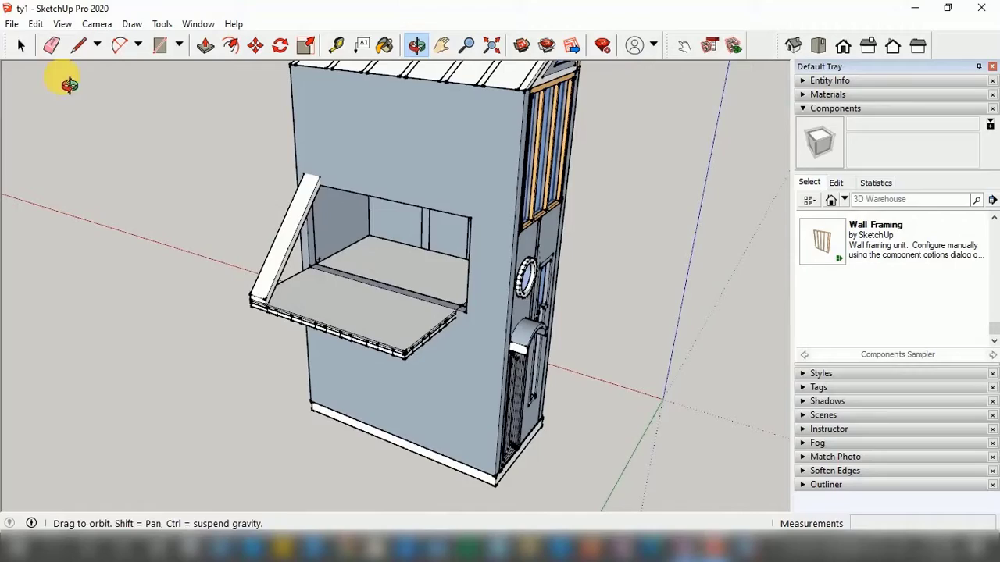
# Copy the diagonal brace along the deck's front edge to the opposite front corner.
pyautogui.click(21, 47)
pyautogui.click(281, 249)
pyautogui.click(256, 45)
pyautogui.scroll(6, 254, 310)
pyautogui.click(387, 294)
pyautogui.click(331, 273)
pyautogui.press('ctrl')
pyautogui.scroll(-5, 254, 275)
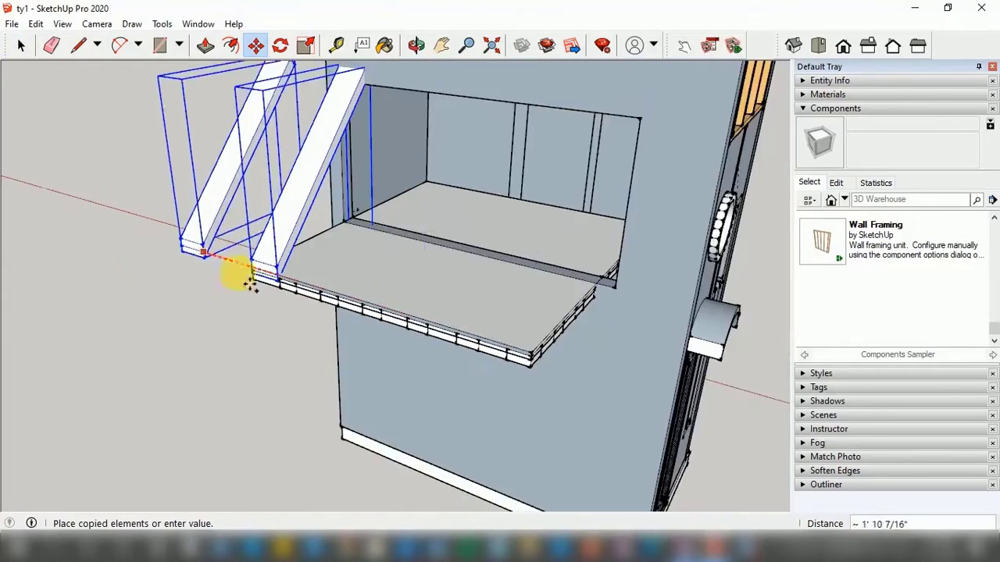
pyautogui.scroll(4, 526, 358)
pyautogui.click(521, 337)
pyautogui.scroll(-5, 434, 391)
# Make two more copies of the brace along the deck's front edge, between the two end braces.
pyautogui.scroll(2, 405, 374)
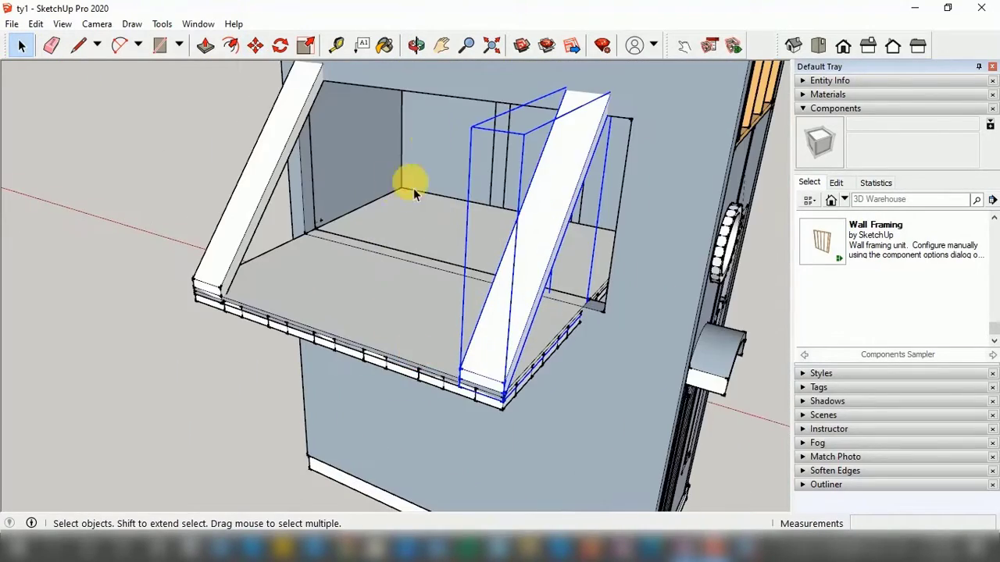
pyautogui.click(255, 46)
pyautogui.scroll(3, 456, 377)
pyautogui.click(552, 402)
pyautogui.press('ctrl')
pyautogui.scroll(-2, 378, 349)
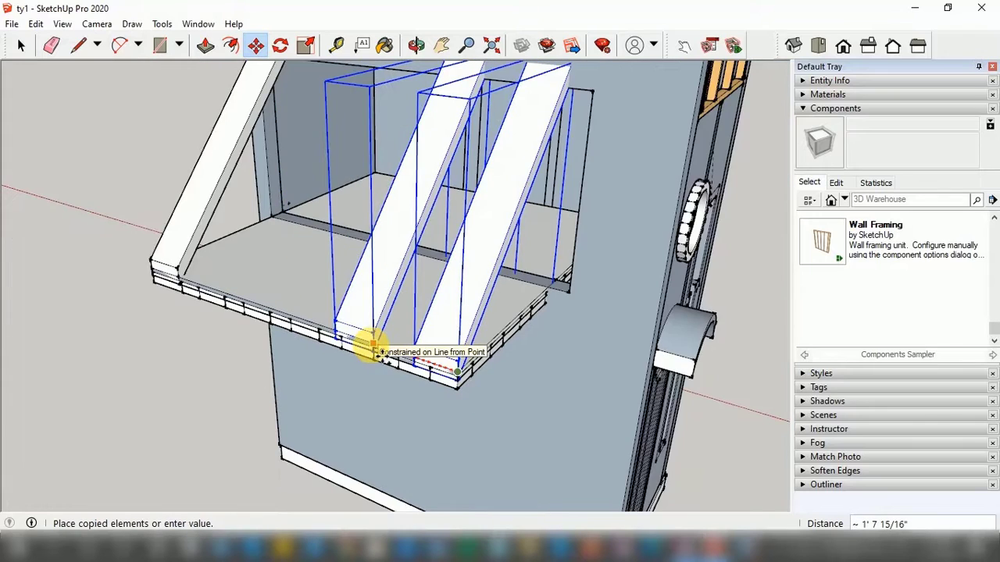
pyautogui.scroll(3, 336, 325)
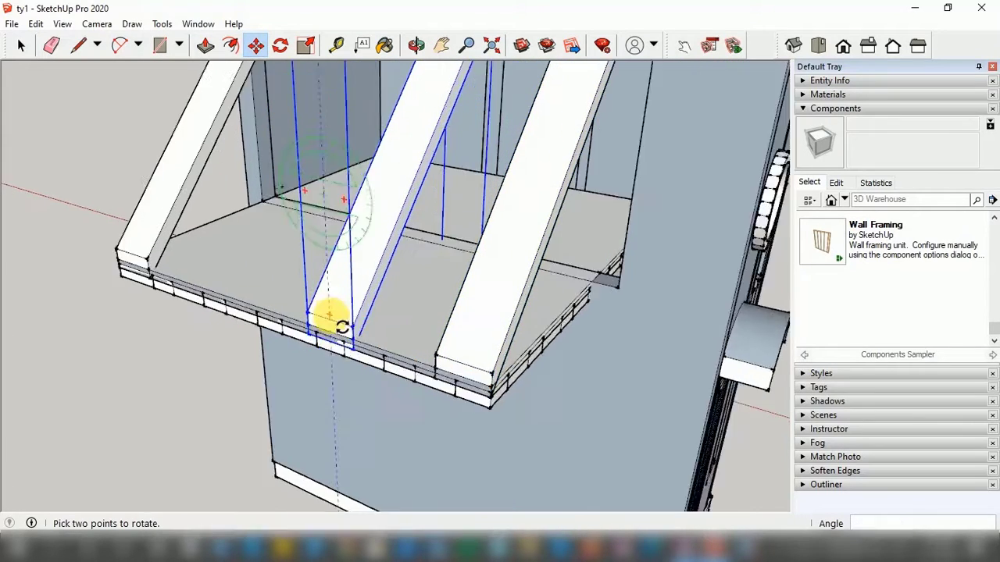
pyautogui.click(233, 311)
pyautogui.press('space')
pyautogui.scroll(-5, 81, 182)
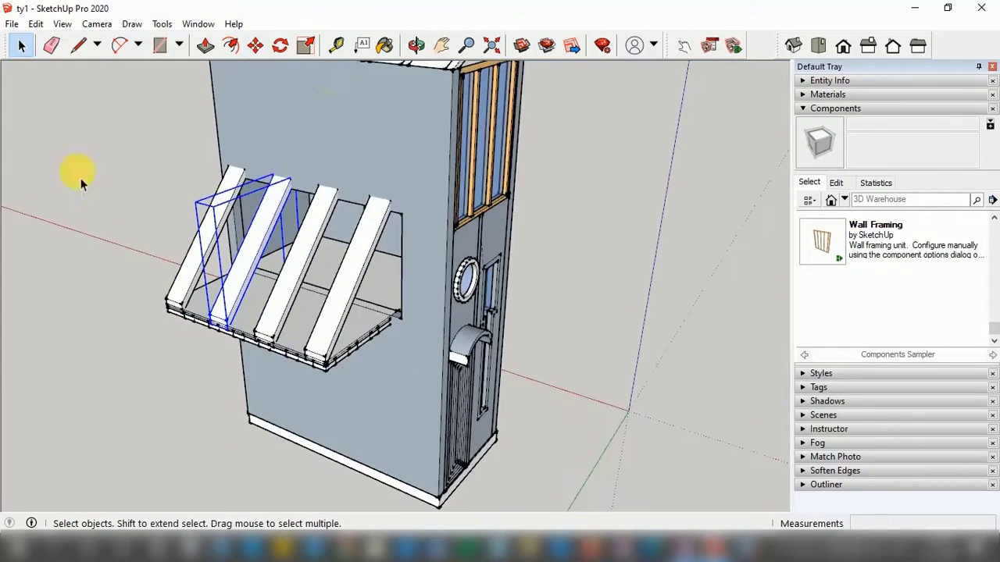
# Open the original end brace for editing and place a Tape Measure guide along the upper edge of its cut lower end.
pyautogui.click(416, 48)
pyautogui.moveTo(226, 257); pyautogui.dragTo(261, 306)
pyautogui.scroll(6, 279, 380)
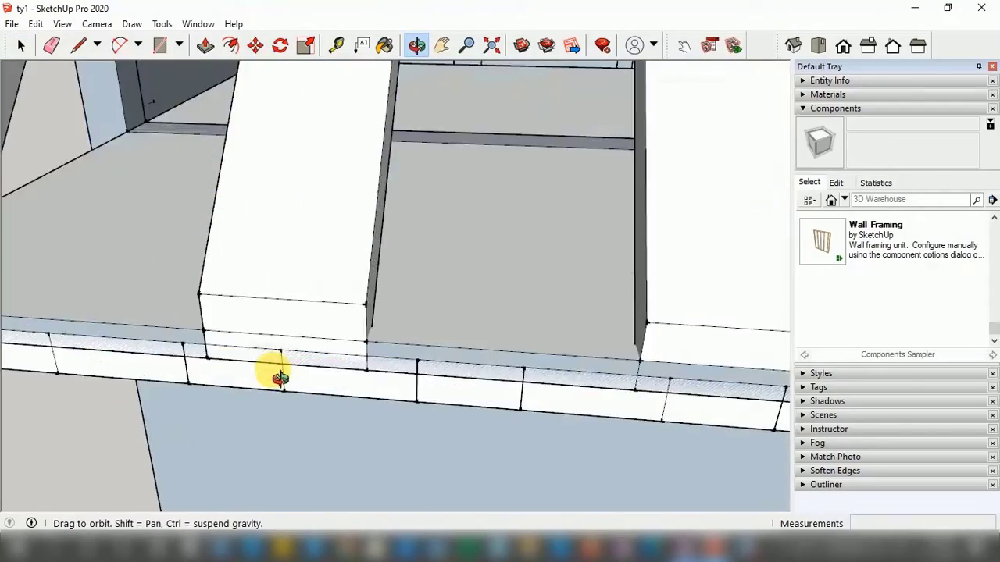
pyautogui.scroll(-4, 295, 381)
pyautogui.moveTo(295, 381); pyautogui.dragTo(219, 313)
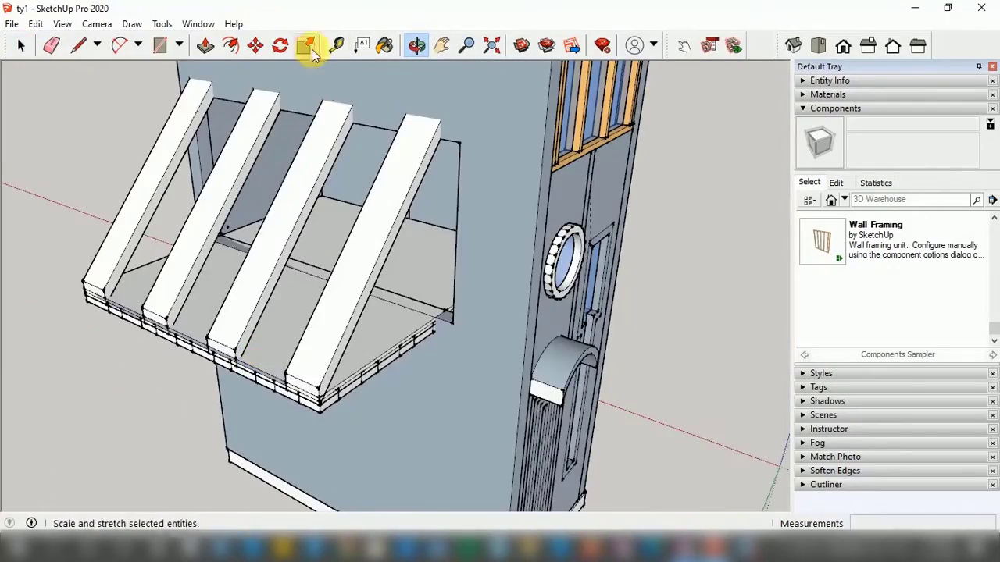
pyautogui.moveTo(250, 195); pyautogui.dragTo(348, 214)
pyautogui.click(21, 47)
pyautogui.doubleClick(154, 205)
pyautogui.scroll(2, 90, 347)
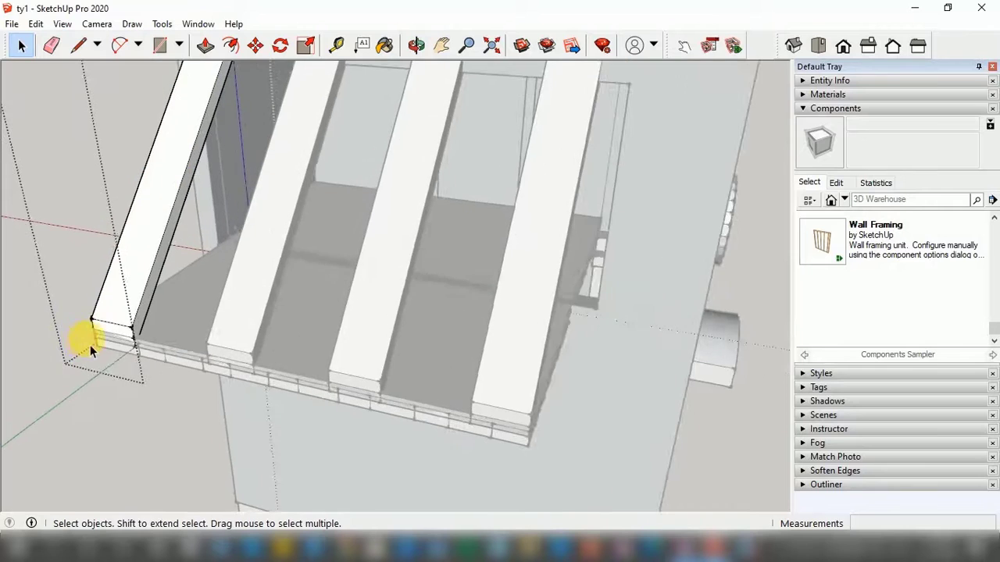
pyautogui.scroll(3, 90, 344)
pyautogui.press('t')
pyautogui.click(94, 326)
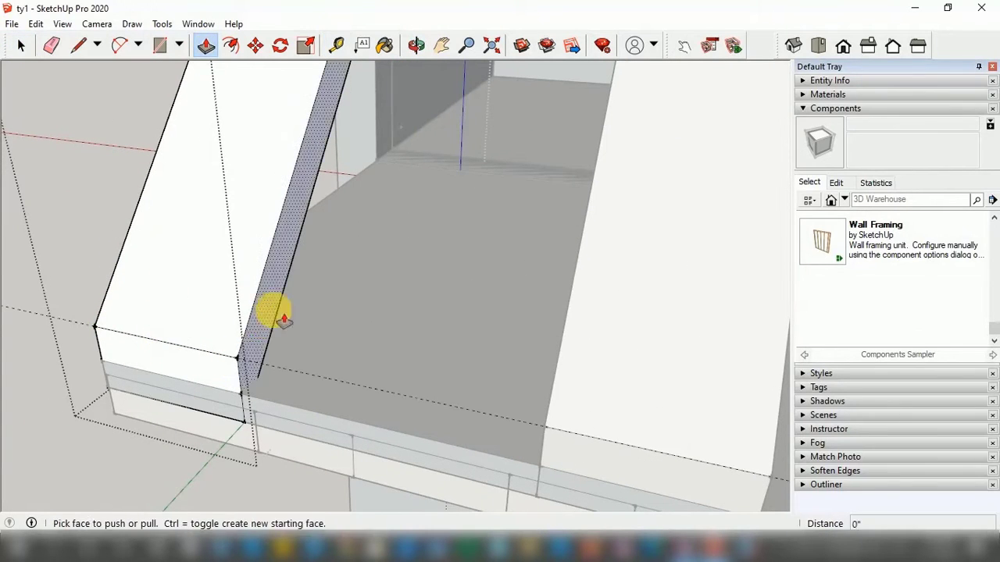
# Push/Pull the inner side face of the original end brace inward to make the brace narrower.
pyautogui.moveTo(283, 321)
pyautogui.mouseDown()
pyautogui.moveTo(140, 341)
pyautogui.moveTo(177, 353)
pyautogui.moveTo(101, 331)
pyautogui.moveTo(151, 349)
pyautogui.mouseUp()
pyautogui.press('space')
pyautogui.scroll(-6, 195, 359)
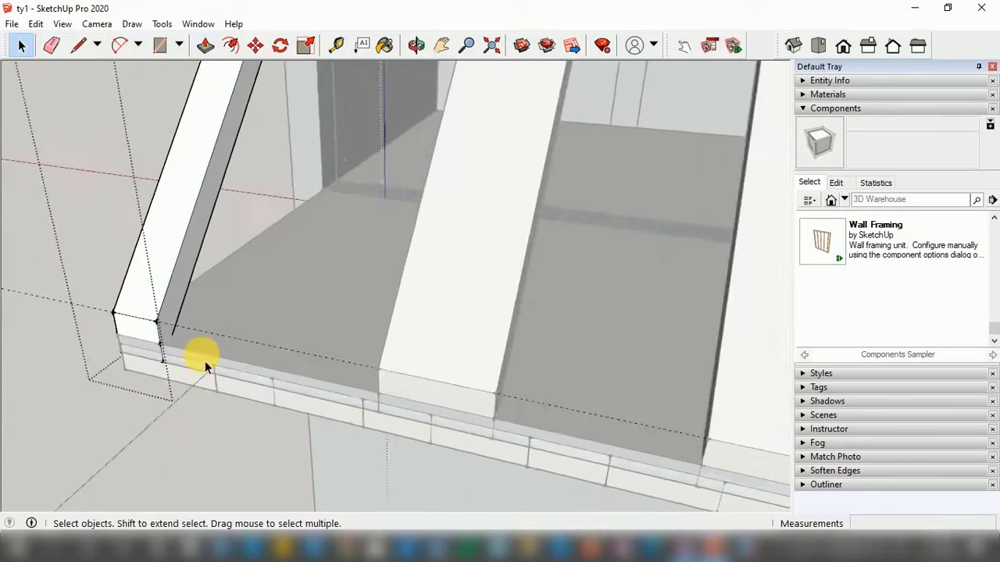
# Narrow the second diagonal brace by pushing its inner side face inward with Push/Pull.
pyautogui.click(123, 299)
pyautogui.scroll(-2, 124, 301)
pyautogui.doubleClick(321, 372)
pyautogui.scroll(5, 321, 374)
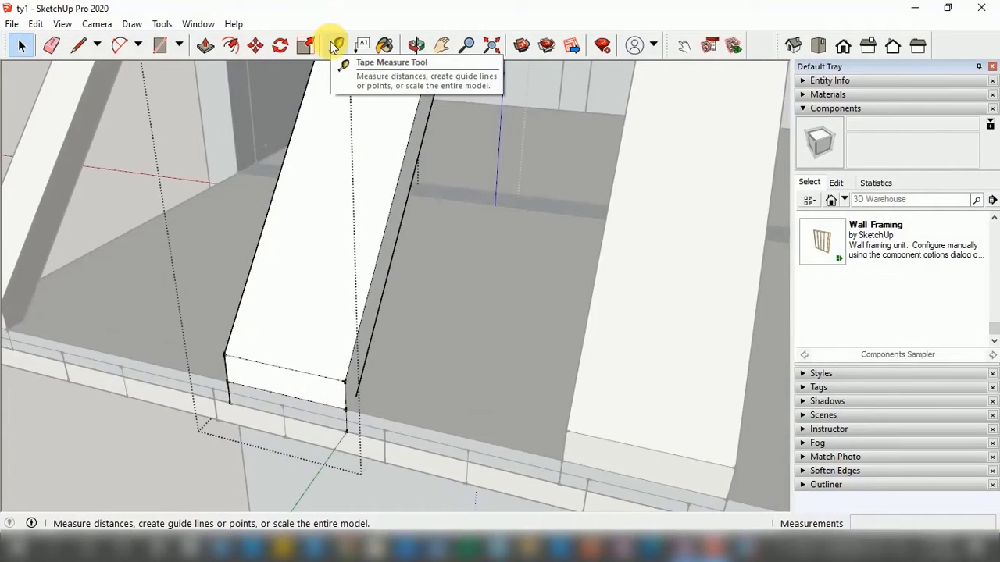
pyautogui.click(206, 46)
pyautogui.moveTo(366, 338); pyautogui.dragTo(262, 323)
pyautogui.scroll(-6, 313, 274)
pyautogui.click(414, 310)
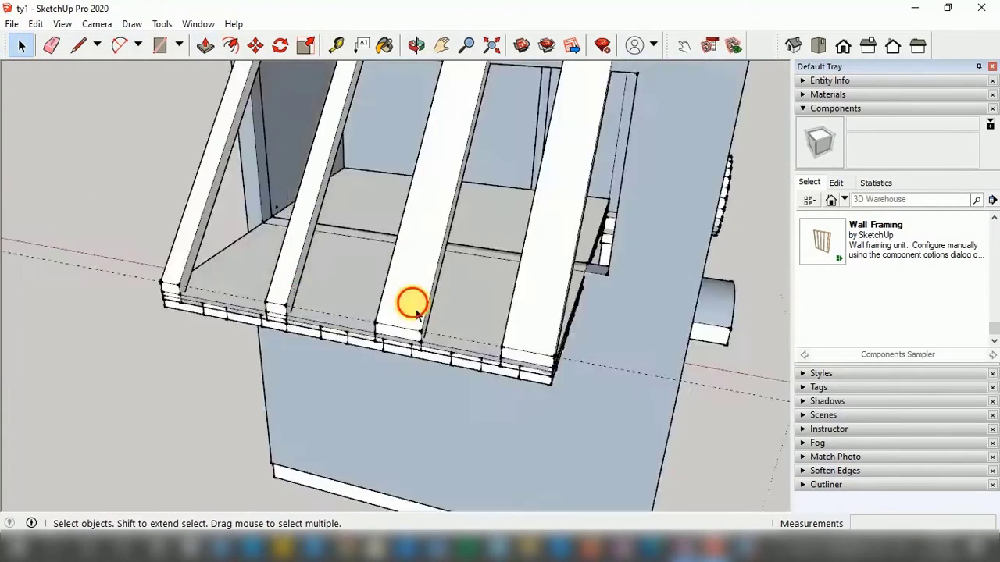
# Open the third diagonal brace for editing and Push/Pull its side face inward to make it narrower.
pyautogui.scroll(6, 252, 335)
pyautogui.scroll(-4, 252, 335)
pyautogui.doubleClick(398, 336)
pyautogui.click(206, 45)
pyautogui.moveTo(486, 322); pyautogui.dragTo(486, 340)
pyautogui.press('Escape')
pyautogui.scroll(4, 459, 336)
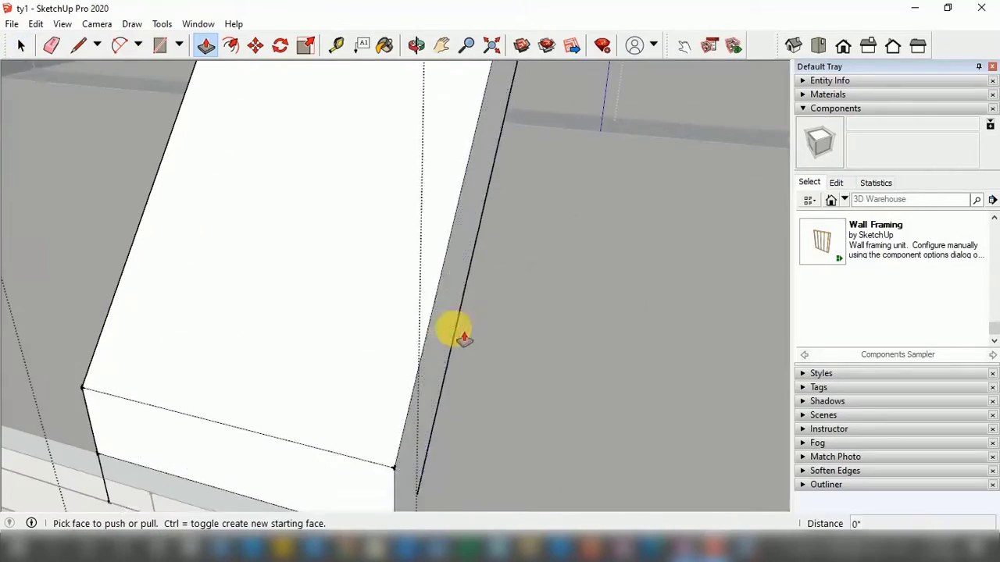
pyautogui.click(459, 336)
pyautogui.write('6"')
pyautogui.press('Return')
pyautogui.press('space')
pyautogui.scroll(-8, 336, 344)
pyautogui.click(370, 345)
# Open the remaining wide end brace and Push/Pull its inner side face in by 5".
pyautogui.moveTo(371, 348); pyautogui.dragTo(678, 241, button='middle')
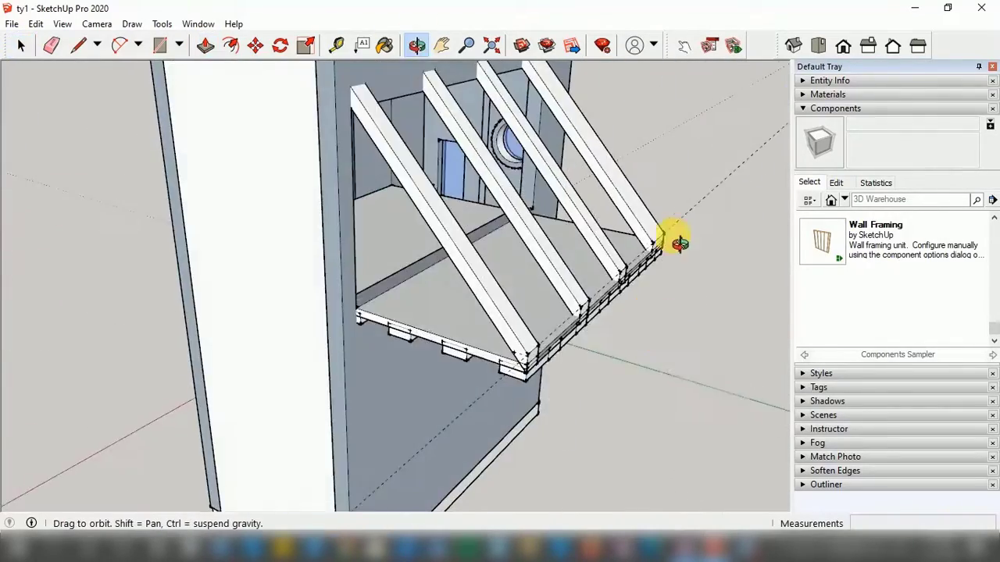
pyautogui.scroll(8, 676, 241)
pyautogui.click(29, 46)
pyautogui.doubleClick(517, 207)
pyautogui.click(213, 47)
pyautogui.click(475, 189)
pyautogui.write('3')
pyautogui.press('Return')
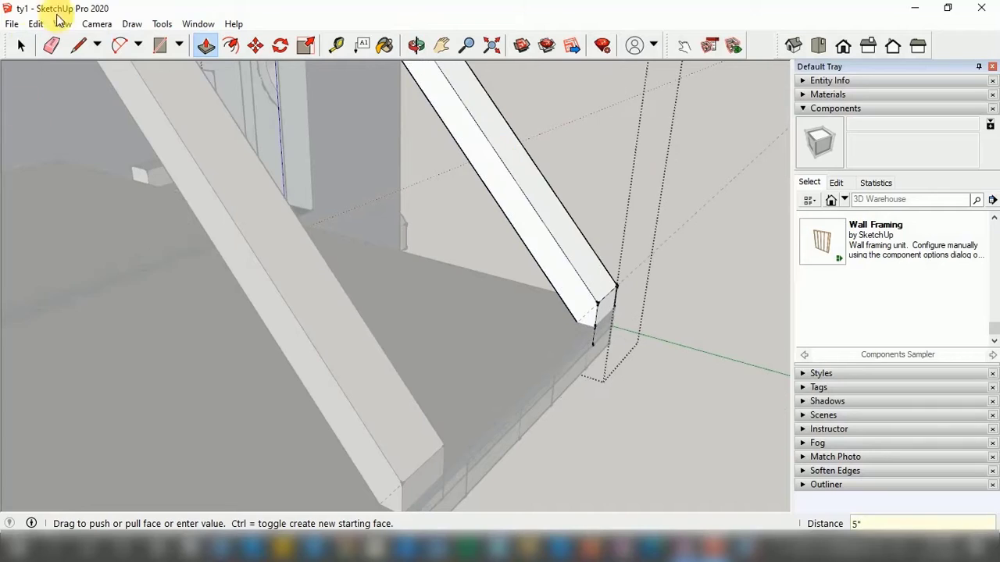
pyautogui.click(25, 45)
pyautogui.click(624, 211)
# Select all four diagonal braces together and combine them into one group.
pyautogui.moveTo(624, 211); pyautogui.dragTo(554, 232, button='middle')
pyautogui.scroll(-6, 590, 314)
pyautogui.moveTo(590, 314); pyautogui.dragTo(390, 314, button='middle')
pyautogui.click(193, 289)
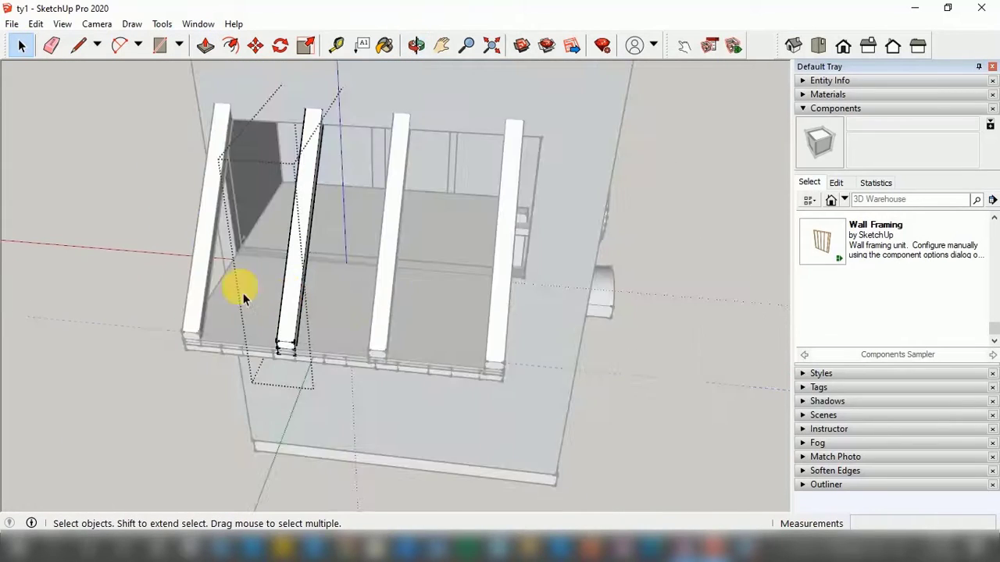
pyautogui.keyDown('shift'); pyautogui.click(293, 299); pyautogui.keyUp('shift')
pyautogui.keyDown('shift'); pyautogui.click(386, 303); pyautogui.keyUp('shift')
pyautogui.keyDown('shift'); pyautogui.click(500, 289); pyautogui.keyUp('shift')
pyautogui.rightClick(505, 284)
pyautogui.click(607, 162)
# Inside the brace group, copy the unmodified-side end brace into the gap between it and the third brace.
pyautogui.doubleClick(494, 244)
pyautogui.click(495, 243)
pyautogui.click(256, 45)
pyautogui.scroll(6, 465, 370)
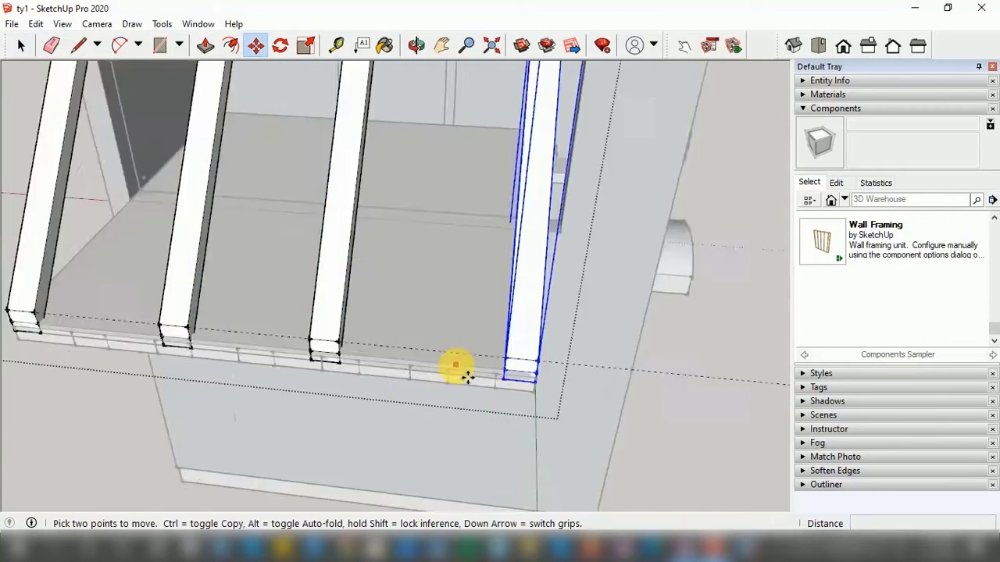
pyautogui.click(563, 372)
pyautogui.press('ctrl')
pyautogui.click(378, 357)
pyautogui.scroll(-6, 456, 381)
pyautogui.click(21, 45)
pyautogui.click(656, 227)
# Copy the middle brace along the deck's front edge into the gap beside the second brace.
pyautogui.scroll(2, 288, 360)
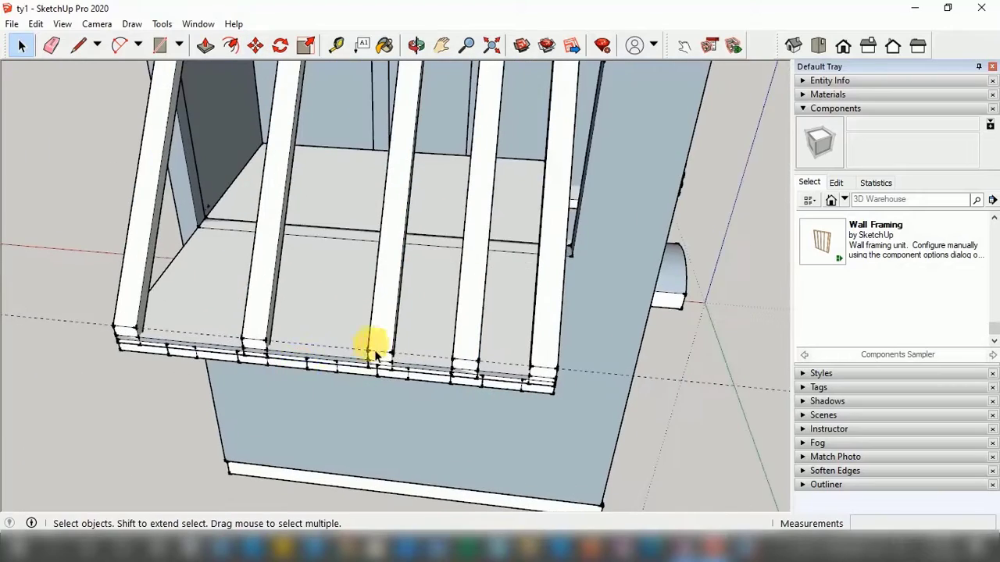
pyautogui.doubleClick(375, 351)
pyautogui.click(375, 350)
pyautogui.click(255, 45)
pyautogui.scroll(4, 343, 340)
pyautogui.click(437, 362)
pyautogui.click(328, 359)
pyautogui.scroll(-3, 450, 379)
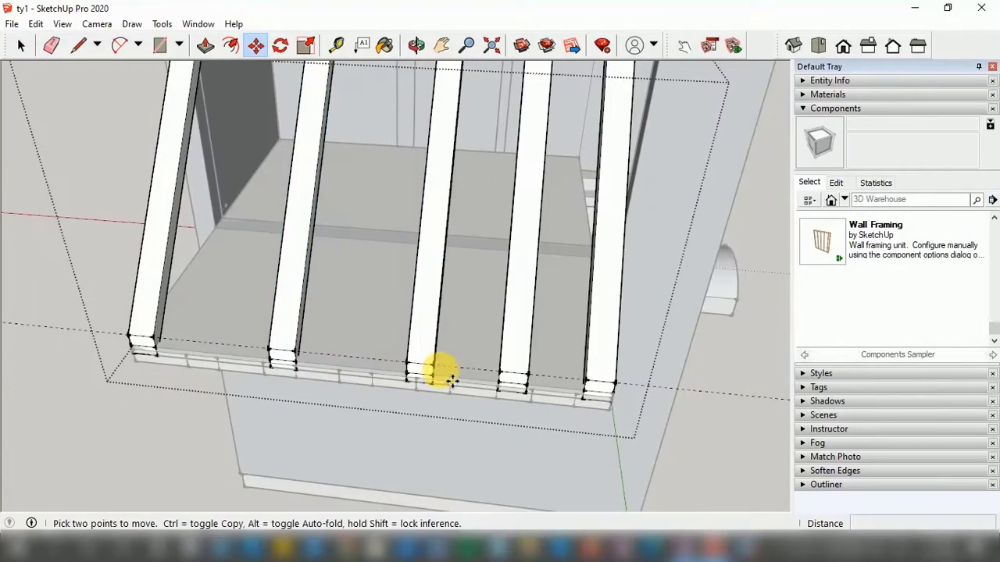
# Copy the second brace along the deck's front edge into the gap beside the first end brace.
pyautogui.click(295, 289)
pyautogui.press('m')
pyautogui.scroll(4, 274, 373)
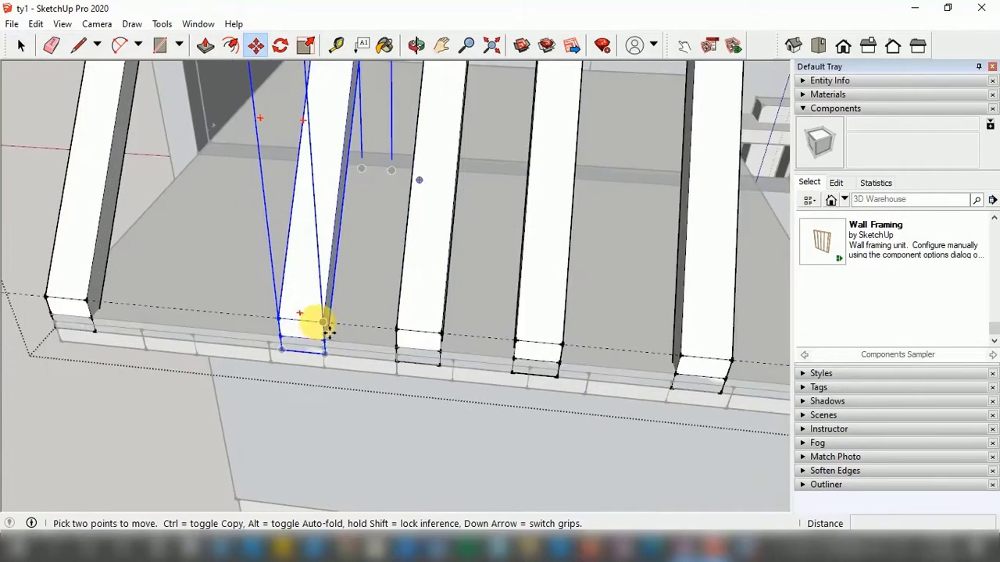
pyautogui.click(328, 330)
pyautogui.press('ctrl')
pyautogui.click(239, 321)
pyautogui.scroll(-4, 469, 399)
# Move the new copy slightly along the front edge so it is evenly spaced from the first brace.
pyautogui.press('space')
pyautogui.click(256, 45)
pyautogui.scroll(2, 320, 314)
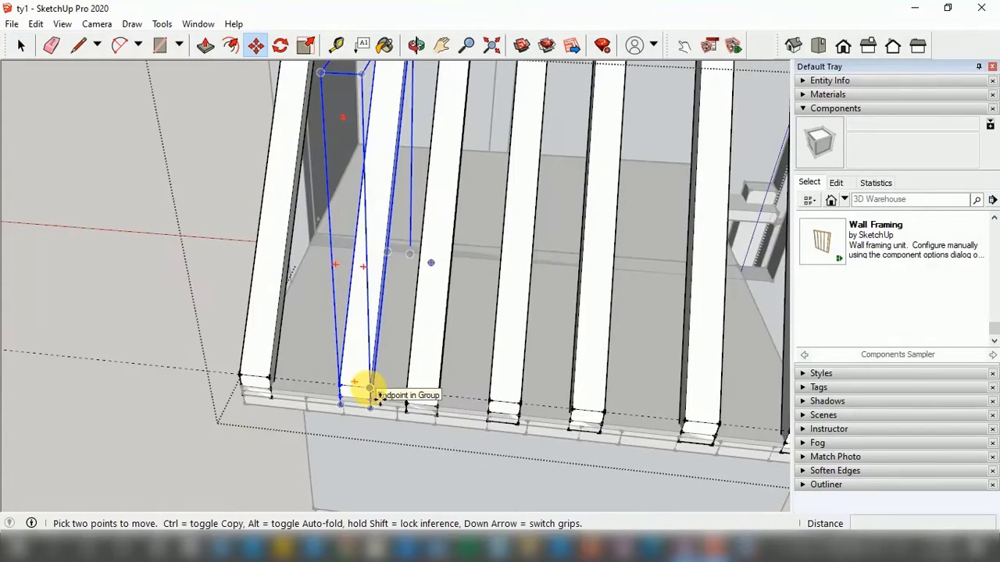
pyautogui.click(375, 395)
pyautogui.click(354, 394)
pyautogui.click(21, 45)
pyautogui.scroll(-3, 173, 252)
pyautogui.click(125, 258)
# Copy the brace next to the far end brace toward the fifth brace, partly filling the gap.
pyautogui.doubleClick(530, 378)
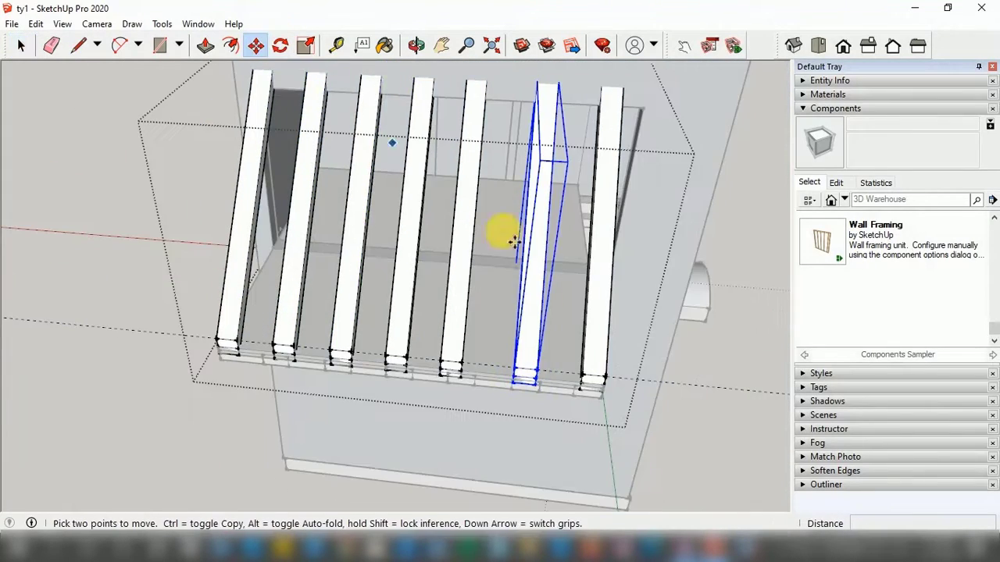
pyautogui.scroll(3, 530, 306)
pyautogui.click(537, 410)
pyautogui.press('ctrl')
pyautogui.click(491, 406)
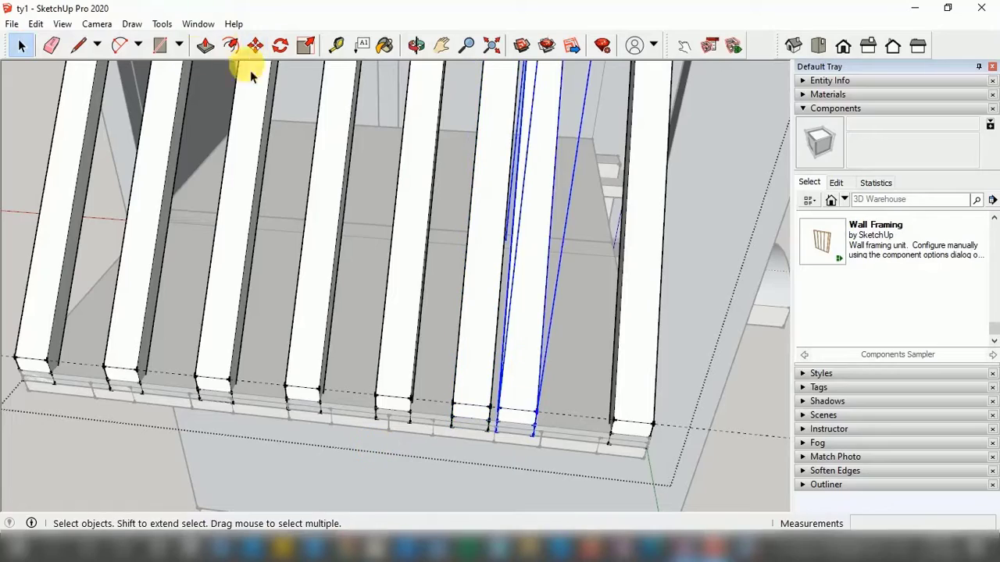
# Move the seventh brace toward the far end brace to even out the spacing.
pyautogui.click(255, 45)
pyautogui.click(536, 412)
pyautogui.click(572, 416)
pyautogui.scroll(-3, 270, 379)
pyautogui.click(21, 45)
pyautogui.click(104, 197)
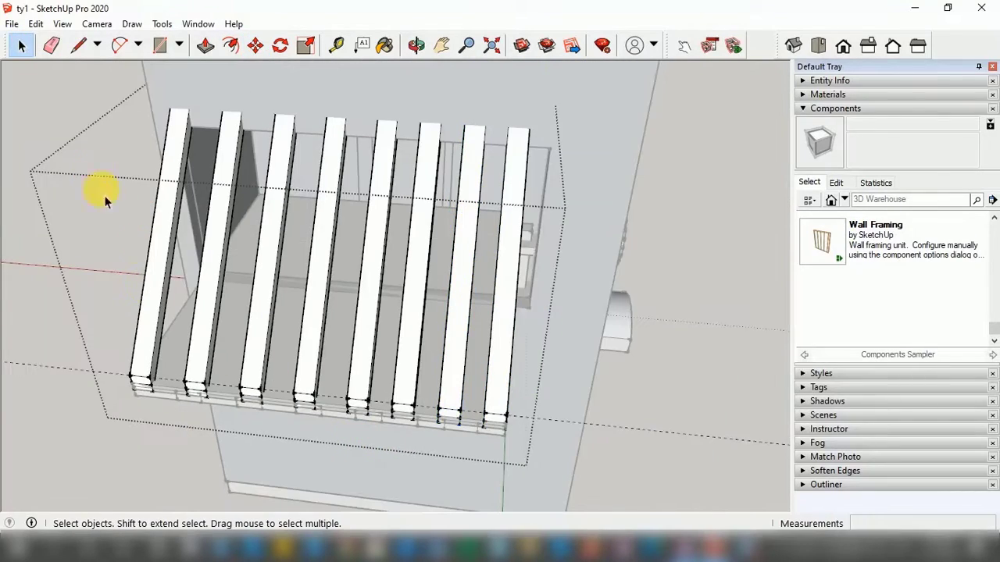
# Adjust the third brace's position slightly along the front edge and close the brace group.
pyautogui.click(258, 396)
pyautogui.click(255, 45)
pyautogui.scroll(3, 187, 390)
pyautogui.click(275, 393)
pyautogui.click(276, 392)
pyautogui.click(22, 47)
pyautogui.scroll(-5, 247, 398)
pyautogui.click(105, 197)
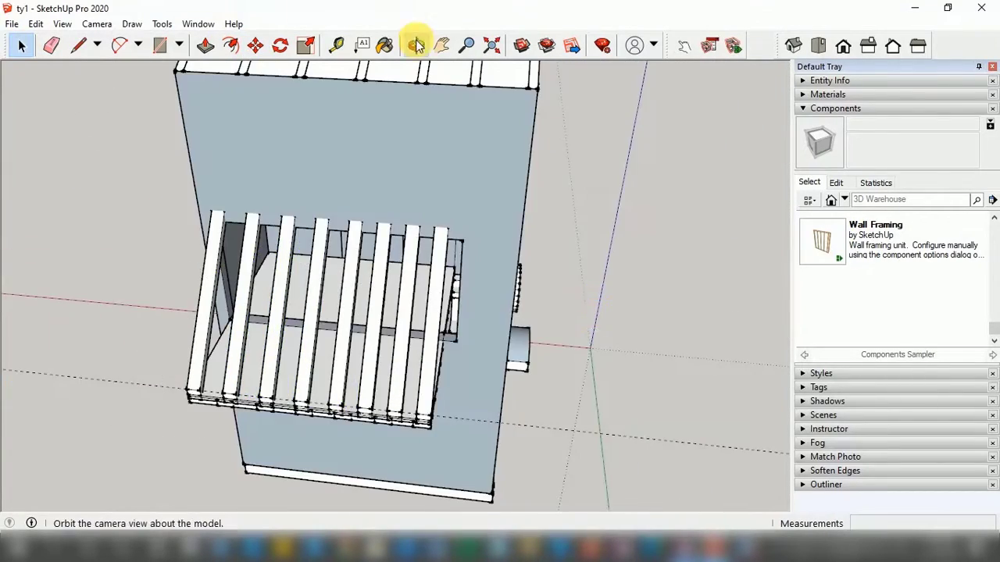
pyautogui.click(417, 46)
pyautogui.moveTo(336, 203); pyautogui.dragTo(132, 156)
pyautogui.moveTo(242, 192); pyautogui.dragTo(511, 301)
pyautogui.click(22, 47)
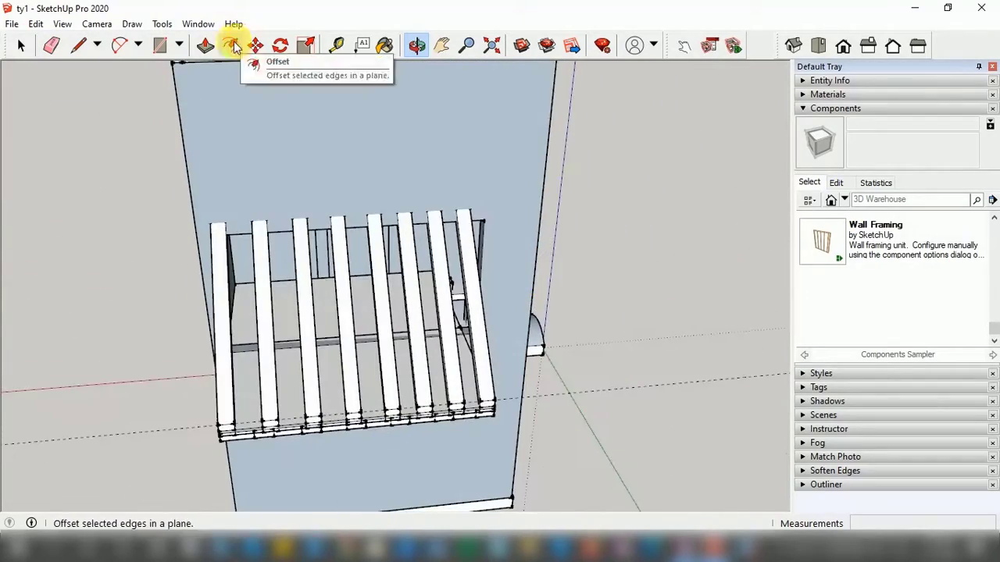
pyautogui.doubleClick(226, 270)
pyautogui.click(225, 270)
pyautogui.click(255, 46)
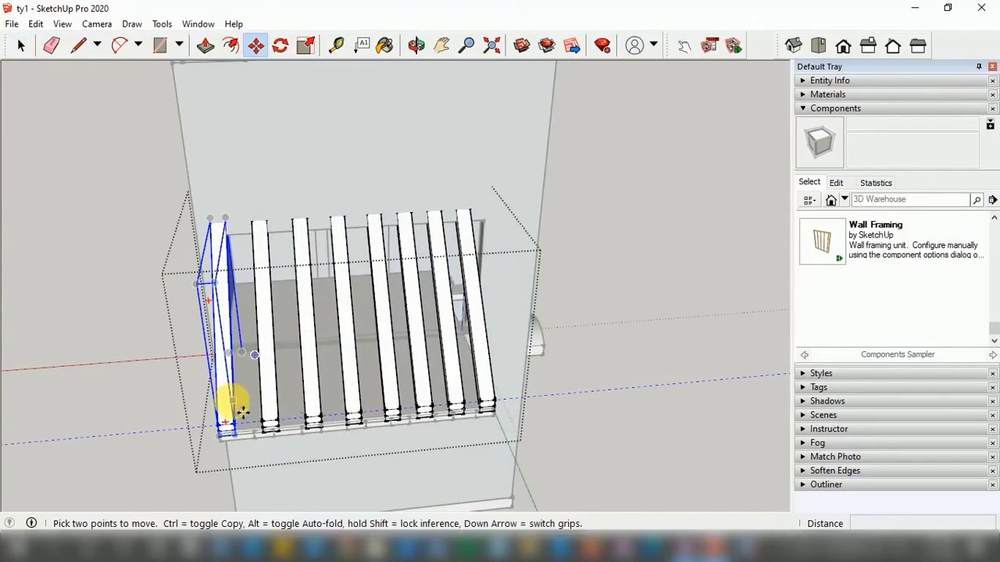
pyautogui.press('space')
pyautogui.click(260, 86)
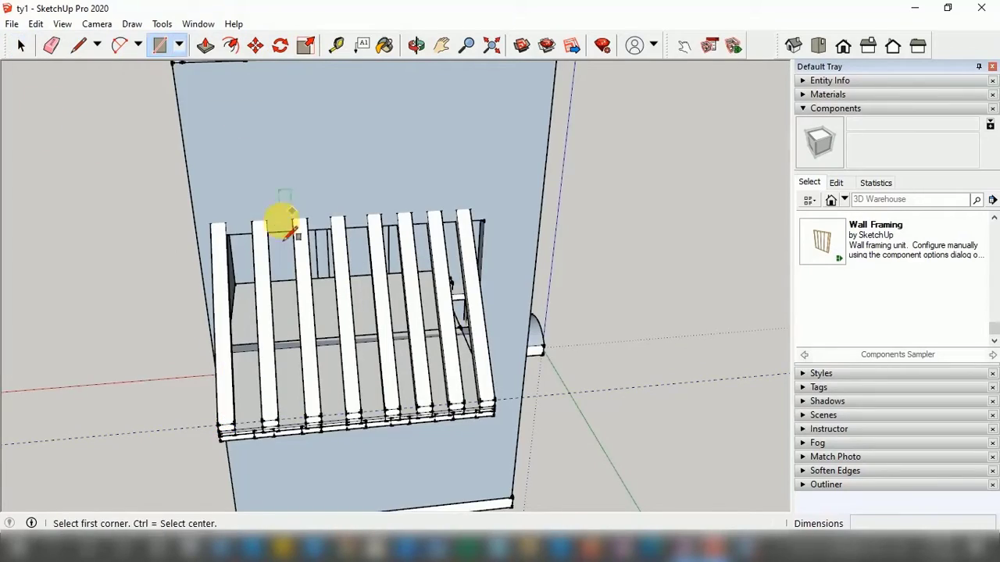
# Draw a rectangular strip across the upper ends of all the braces and make it a group.
pyautogui.scroll(3, 288, 226)
pyautogui.click(164, 223)
pyautogui.click(600, 226)
pyautogui.click(417, 46)
pyautogui.moveTo(606, 180); pyautogui.dragTo(640, 187)
pyautogui.press('space')
pyautogui.doubleClick(302, 213)
pyautogui.rightClick(302, 212)
pyautogui.click(340, 310)
# Open the strip's group and shape it with Push/Pull into a solid crossbar across the braces.
pyautogui.doubleClick(328, 242)
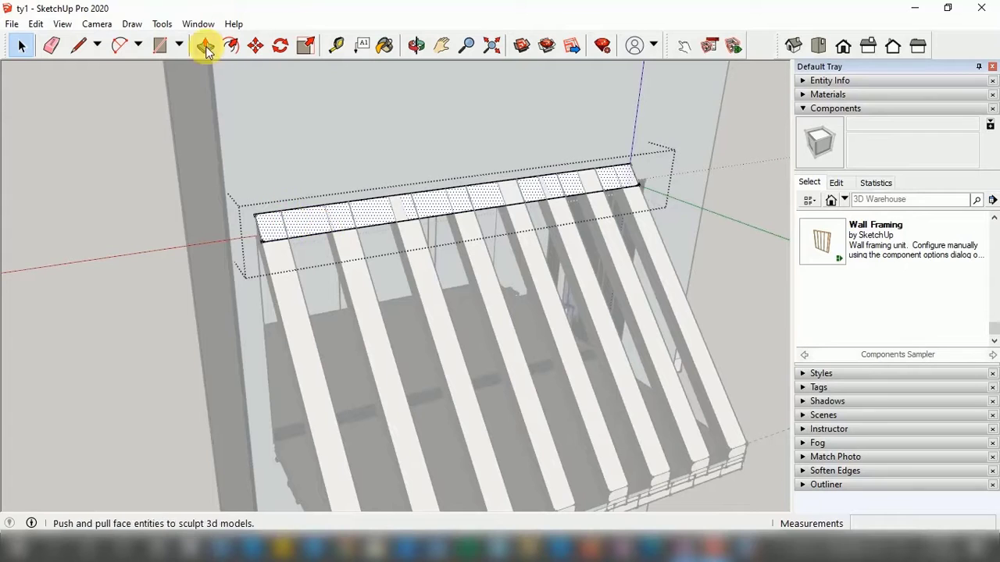
pyautogui.moveTo(311, 223); pyautogui.dragTo(408, 156, button='middle')
pyautogui.scroll(3, 406, 178)
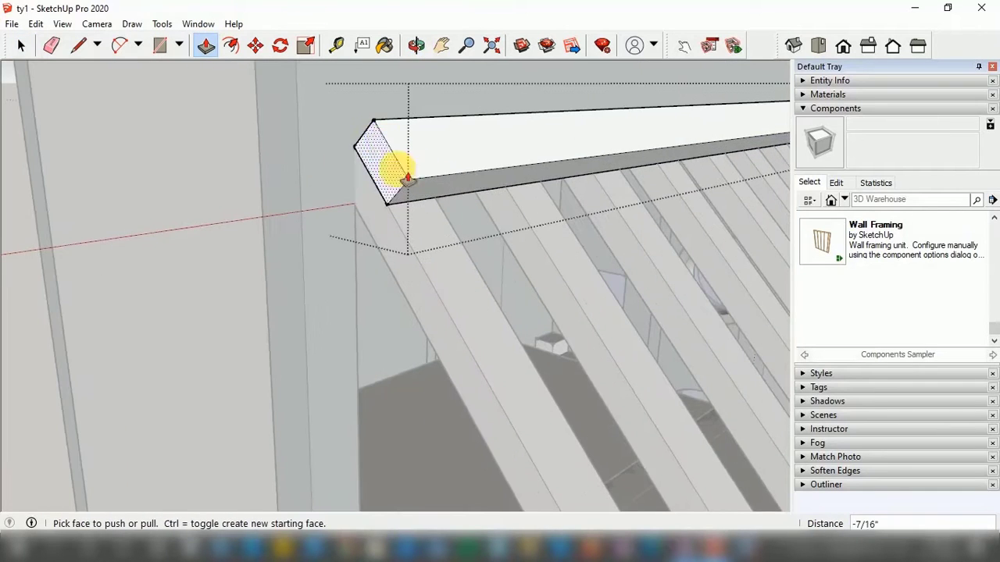
pyautogui.press('Escape')
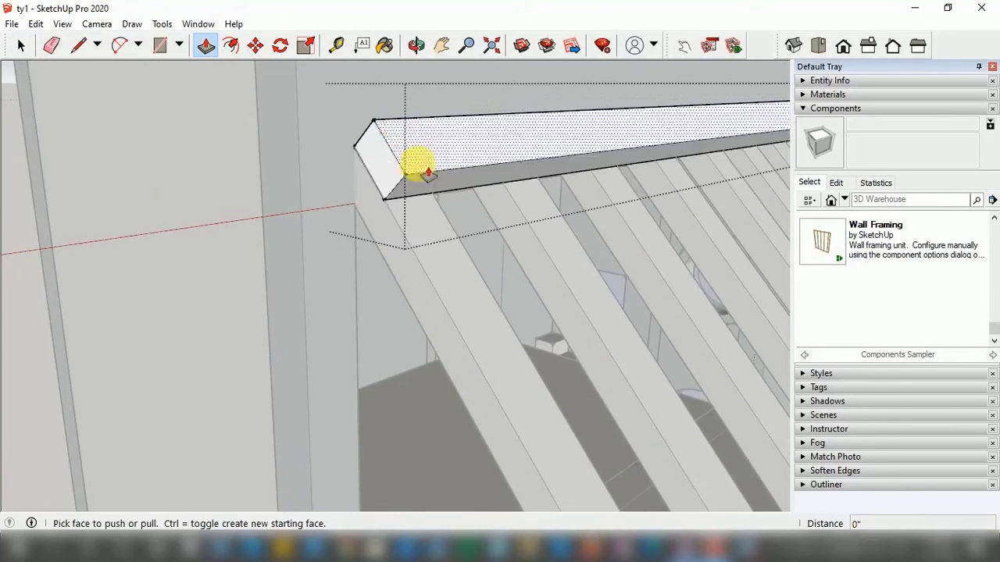
pyautogui.click(426, 179)
pyautogui.click(436, 185)
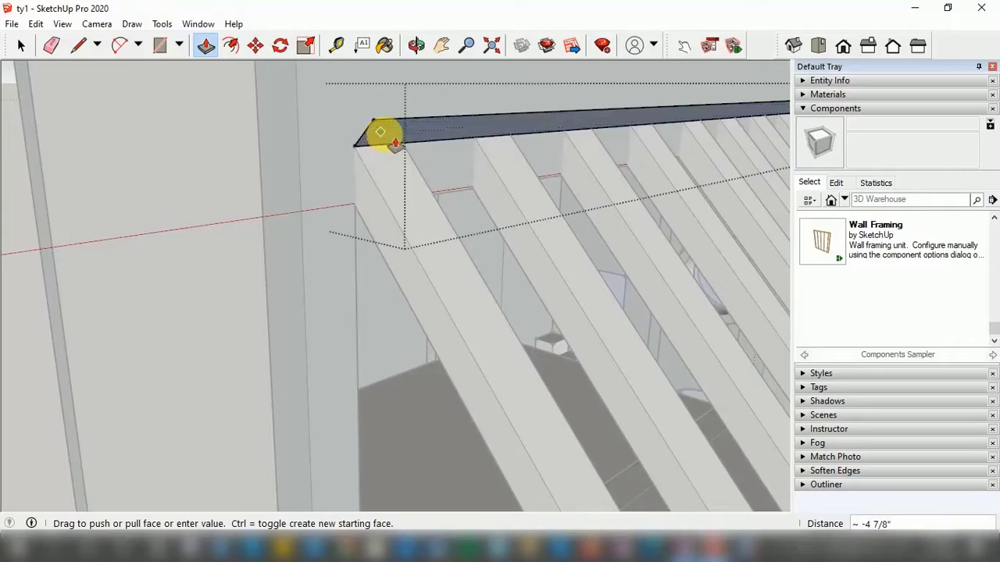
pyautogui.click(21, 46)
pyautogui.scroll(-4, 235, 235)
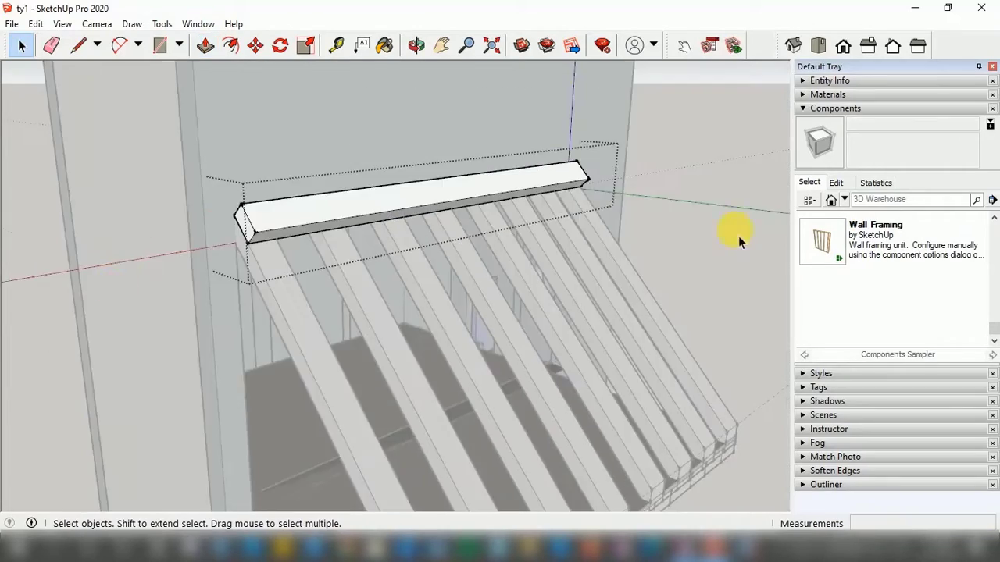
pyautogui.click(738, 239)
# Copy the crossbar down along the slope of the braces, leaving a gap below the original.
pyautogui.click(418, 49)
pyautogui.moveTo(352, 203); pyautogui.dragTo(341, 273)
pyautogui.scroll(-5, 341, 273)
pyautogui.scroll(5, 341, 274)
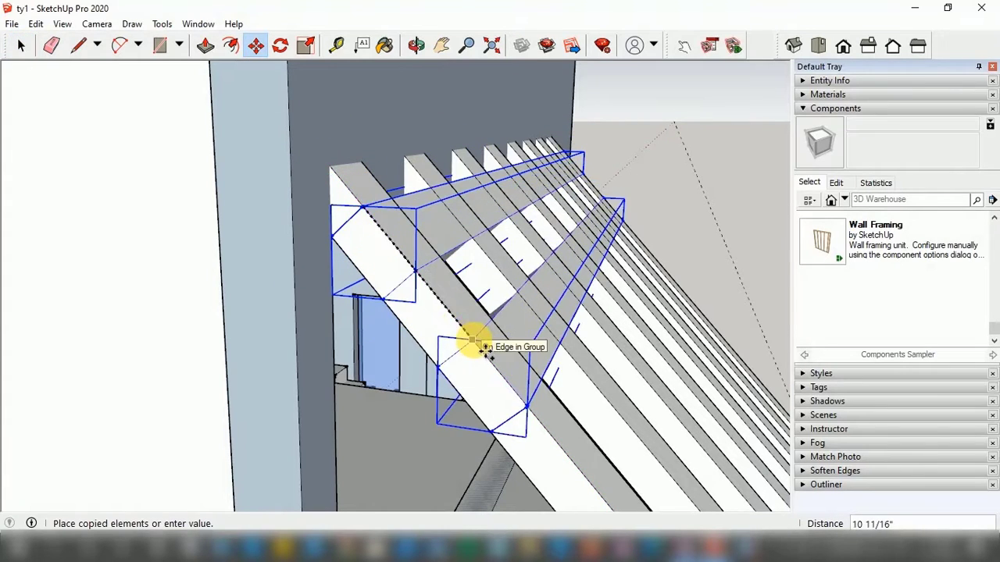
pyautogui.scroll(-4, 227, 137)
pyautogui.scroll(3, 294, 210)
# Make two more copies of the crossbar further down the braces at similar spacing.
pyautogui.click(295, 209)
pyautogui.press('ctrl')
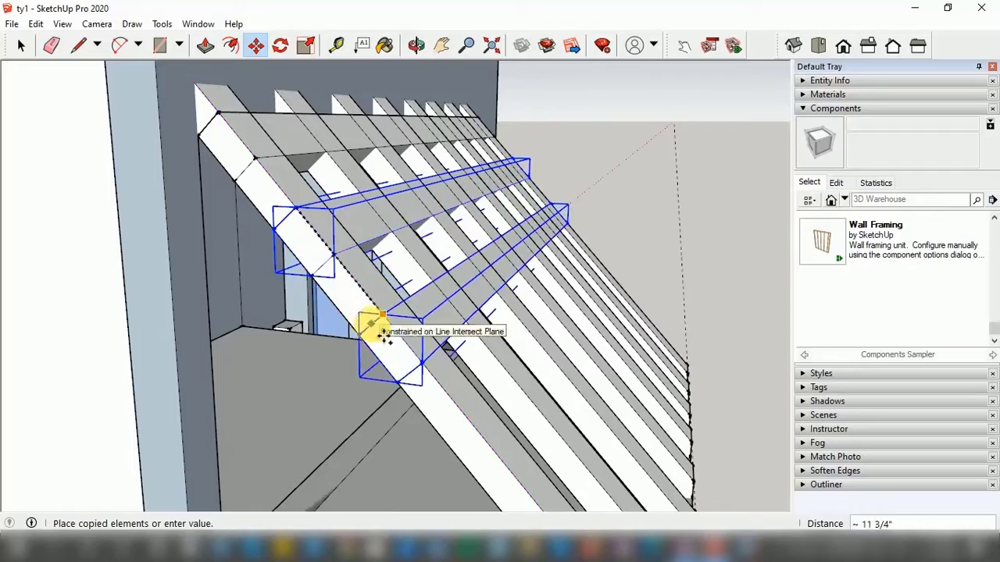
pyautogui.click(385, 334)
pyautogui.scroll(-3, 279, 216)
pyautogui.scroll(3, 304, 242)
pyautogui.click(388, 366)
pyautogui.scroll(-4, 489, 109)
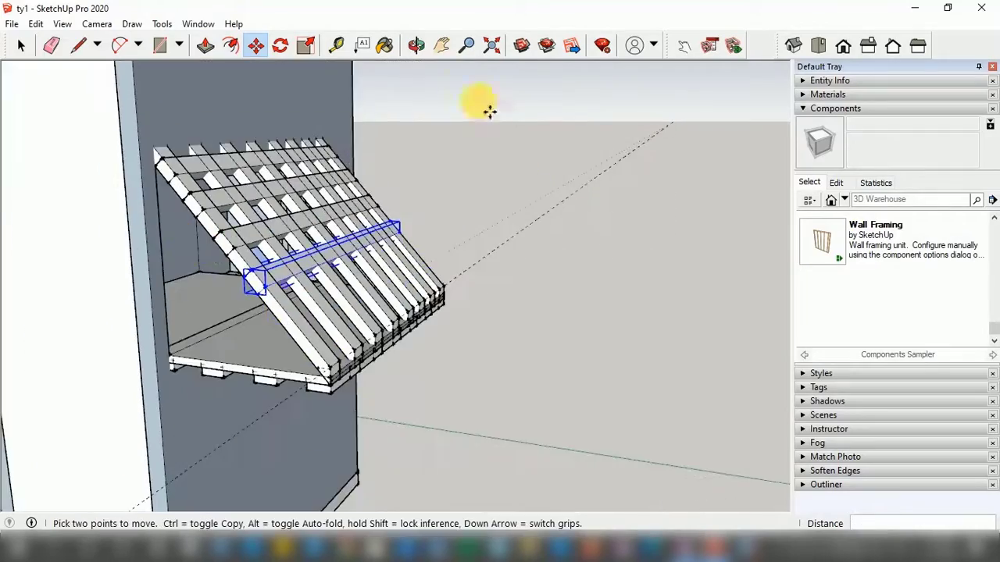
pyautogui.moveTo(489, 109); pyautogui.dragTo(244, 218, button='middle')
pyautogui.scroll(4, 8, 216)
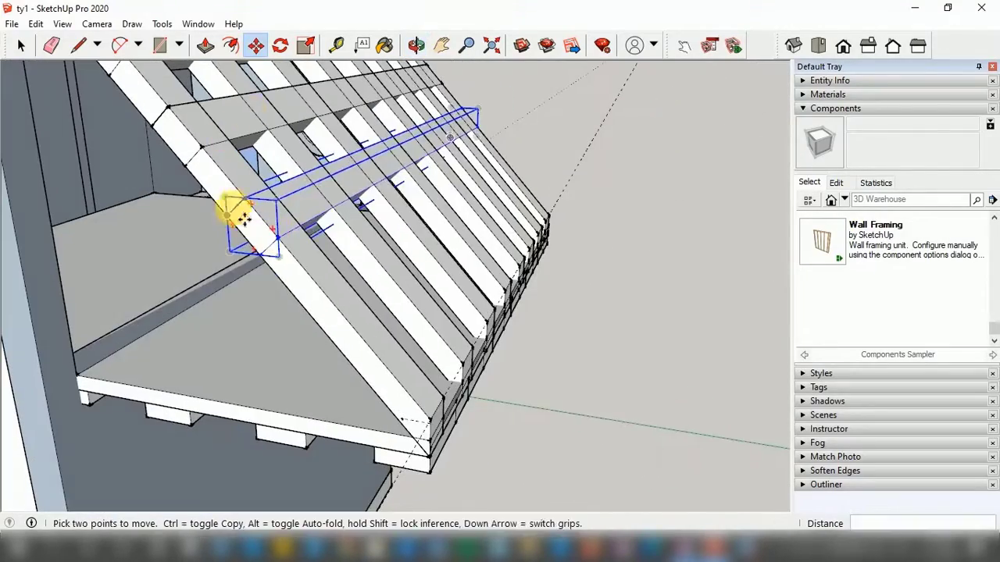
pyautogui.click(21, 46)
pyautogui.scroll(-1, 32, 67)
pyautogui.click(582, 187)
pyautogui.scroll(-4, 583, 188)
pyautogui.moveTo(582, 189); pyautogui.dragTo(404, 328, button='middle')
pyautogui.scroll(-4, 427, 225)
pyautogui.scroll(4, 468, 180)
pyautogui.click(21, 45)
pyautogui.scroll(-3, 188, 148)
pyautogui.scroll(3, 269, 297)
pyautogui.click(268, 289)
pyautogui.click(567, 261)
pyautogui.scroll(-3, 502, 190)
pyautogui.click(21, 45)
pyautogui.scroll(3, 312, 336)
pyautogui.click(234, 334)
pyautogui.scroll(-2, 125, 242)
pyautogui.click(269, 166)
# Draw a 5" wide rectangular strip across the roof alongside its orange edge and select it.
pyautogui.click(161, 45)
pyautogui.scroll(6, 172, 239)
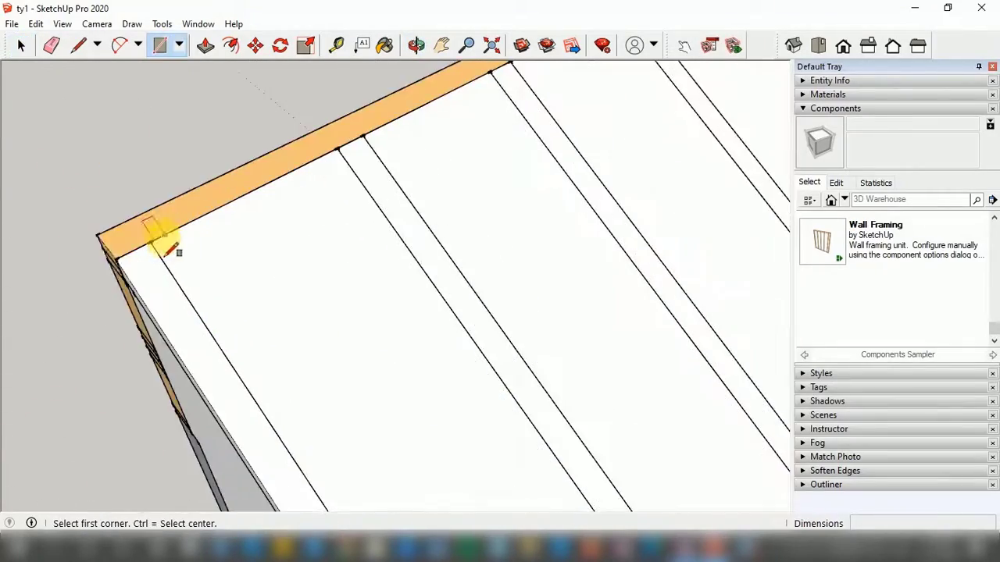
pyautogui.click(98, 235)
pyautogui.scroll(-4, 302, 270)
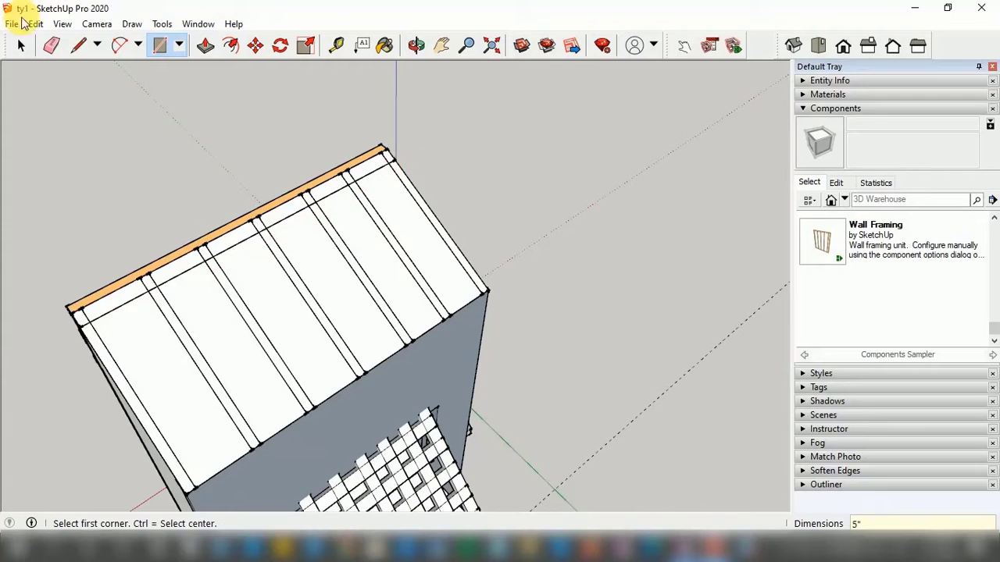
pyautogui.click(21, 45)
pyautogui.scroll(3, 75, 309)
pyautogui.press('space')
pyautogui.scroll(-2, 94, 256)
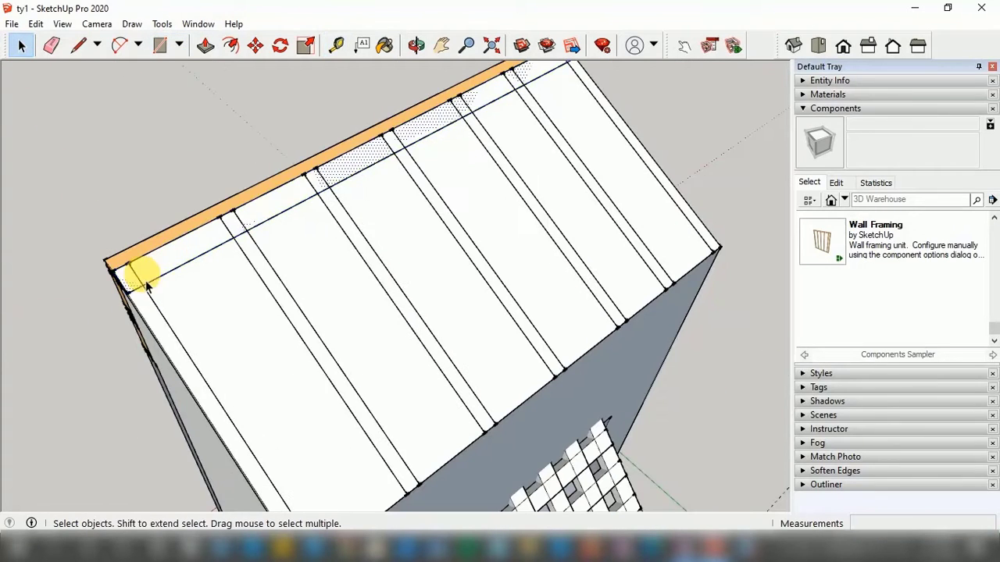
# Make the roof strip a group and Push/Pull its face 3" into a solid batten.
pyautogui.rightClick(145, 282)
pyautogui.click(199, 403)
pyautogui.scroll(3, 172, 257)
pyautogui.doubleClick(173, 264)
pyautogui.press('p')
pyautogui.click(175, 264)
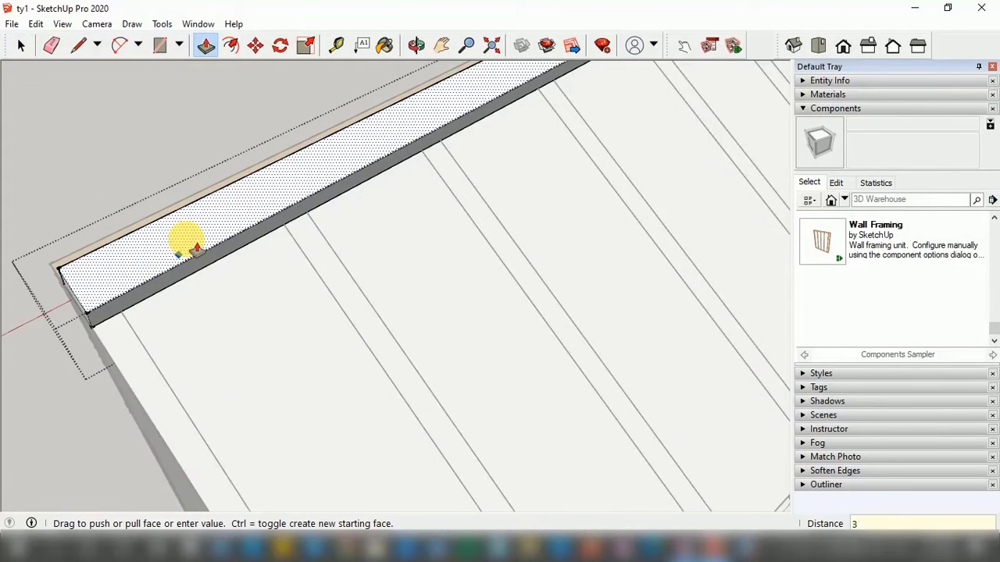
pyautogui.press('Return')
pyautogui.press('space')
pyautogui.click(109, 204)
# Reopen the roof batten's group and push its top face in 2" to make it thinner.
pyautogui.scroll(-3, 109, 206)
pyautogui.click(416, 46)
pyautogui.moveTo(227, 242); pyautogui.dragTo(355, 160)
pyautogui.scroll(2, 289, 164)
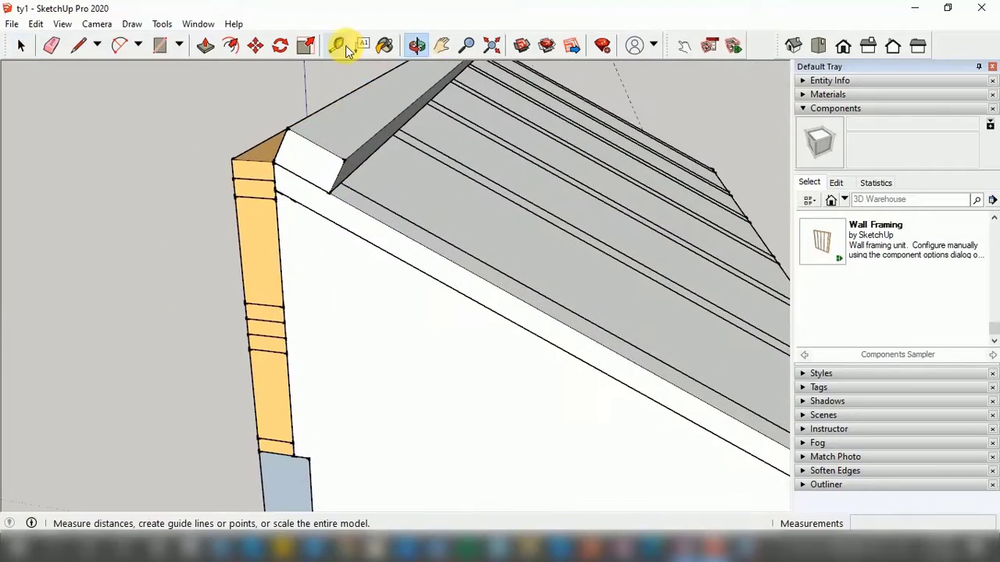
pyautogui.click(342, 47)
pyautogui.scroll(2, 403, 288)
pyautogui.doubleClick(357, 109)
pyautogui.scroll(3, 359, 107)
pyautogui.click(207, 47)
pyautogui.click(331, 148)
pyautogui.write('2"')
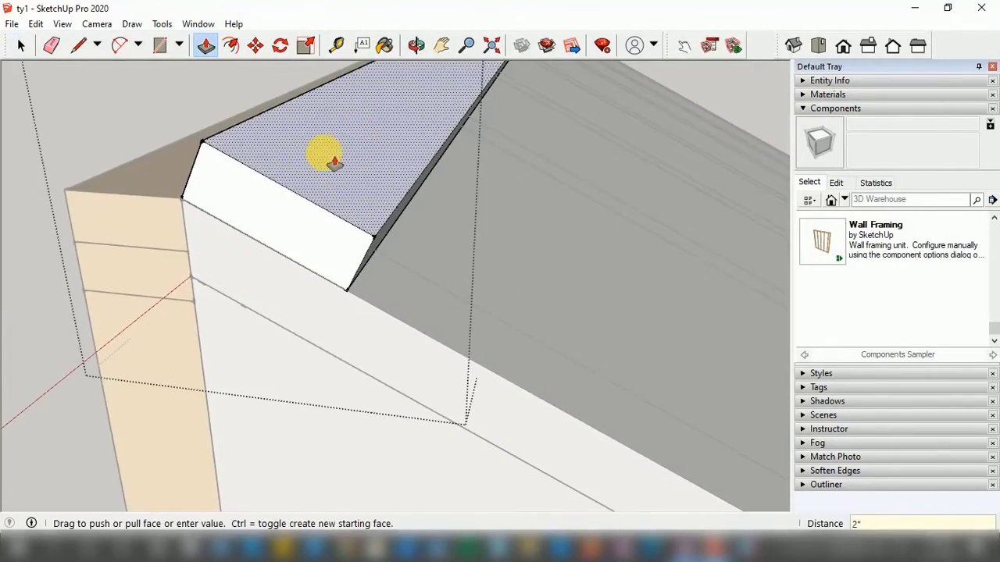
pyautogui.press('Return')
pyautogui.press('space')
pyautogui.scroll(-6, 188, 211)
# Try to move the roof batten down so its upper corner meets the roof edge.
pyautogui.click(190, 234)
pyautogui.scroll(2, 192, 244)
pyautogui.press('m')
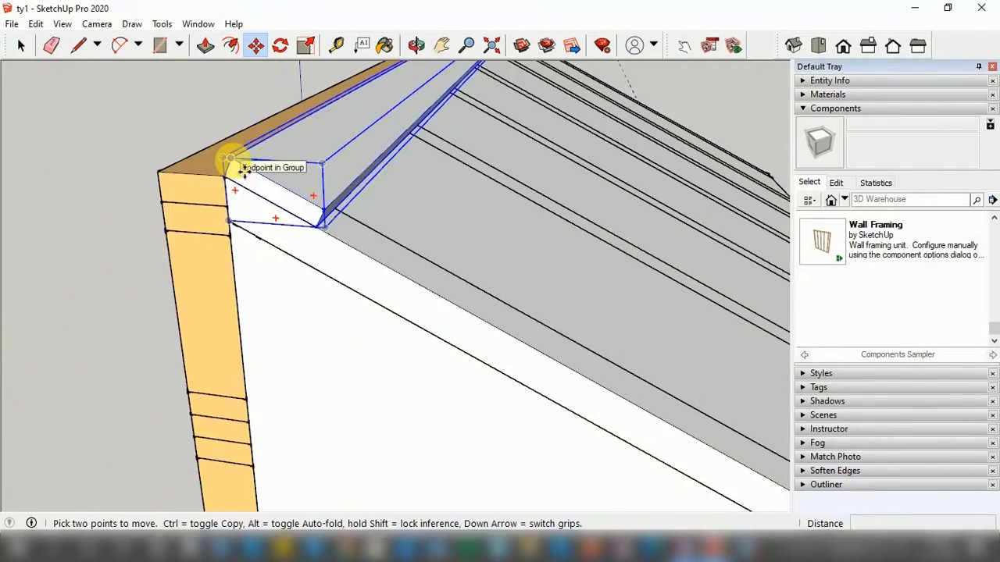
pyautogui.click(234, 163)
pyautogui.click(225, 176)
pyautogui.press('space')
# Push/Pull the top face of the roof batten outward 5" inside its group.
pyautogui.doubleClick(328, 125)
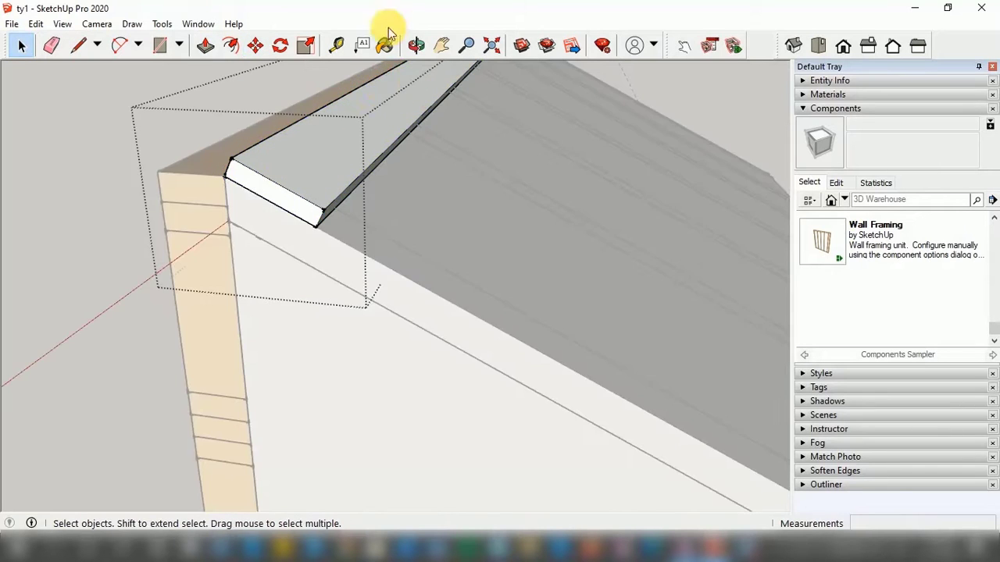
pyautogui.press('p')
pyautogui.click(299, 183)
pyautogui.press('Return')
pyautogui.scroll(-3, 279, 212)
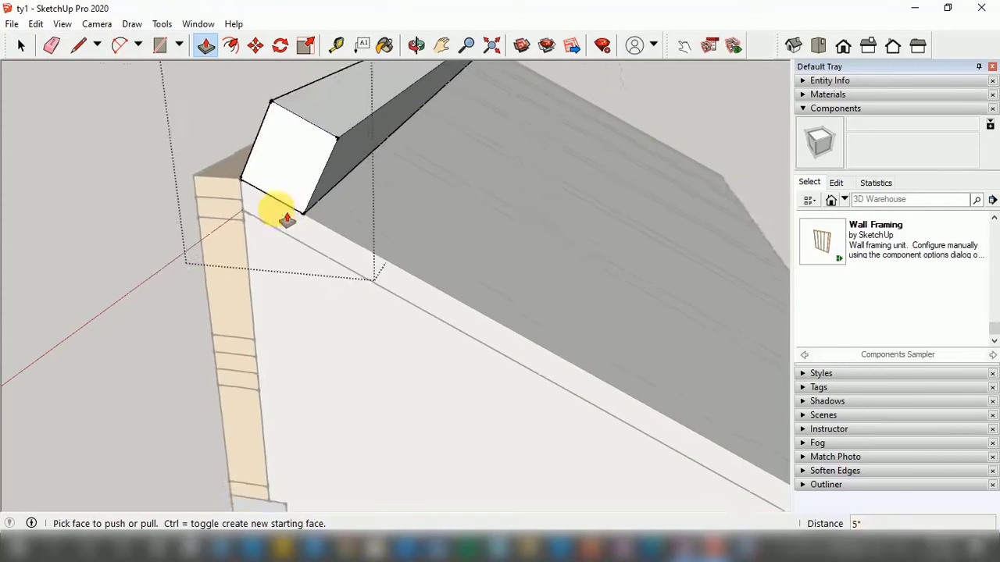
pyautogui.click(23, 45)
pyautogui.click(140, 117)
pyautogui.scroll(4, 264, 193)
pyautogui.press('m')
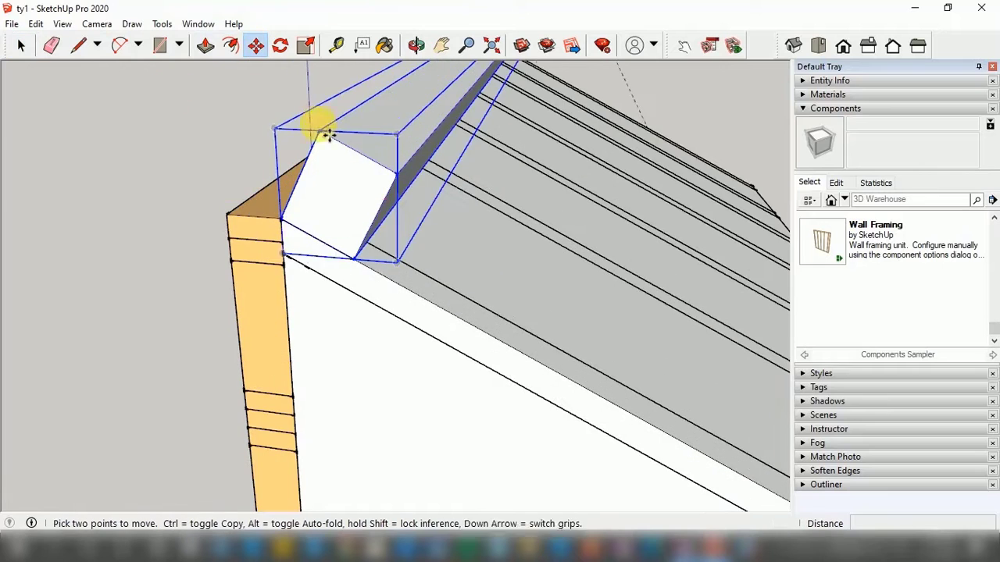
pyautogui.click(320, 131)
pyautogui.press('space')
# Push the batten's top face in 2.5" and sink the batten into the roof, flush with its surface.
pyautogui.doubleClick(363, 141)
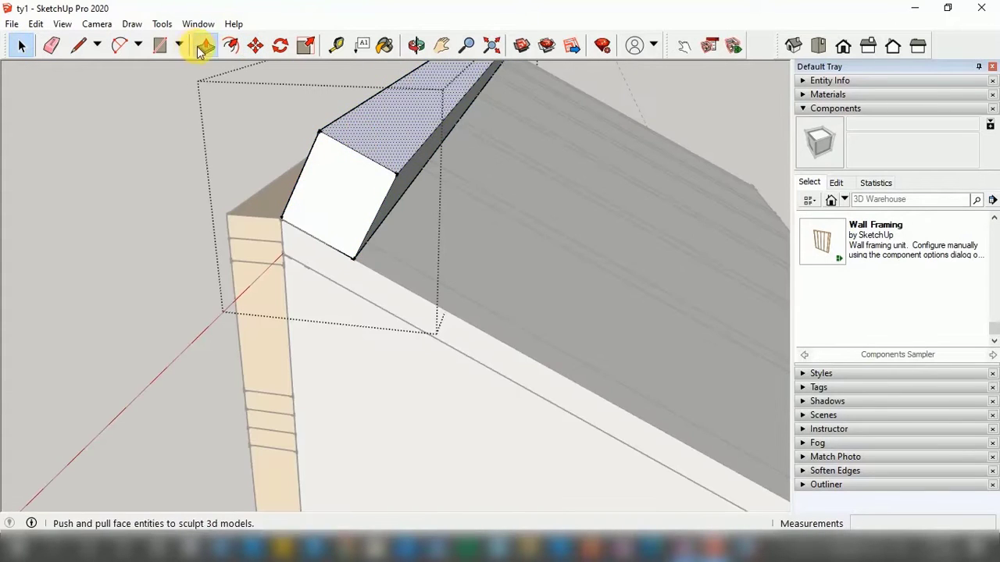
pyautogui.click(205, 45)
pyautogui.click(361, 121)
pyautogui.write('2.5')
pyautogui.press('Return')
pyautogui.press('space')
pyautogui.click(114, 144)
pyautogui.click(299, 177)
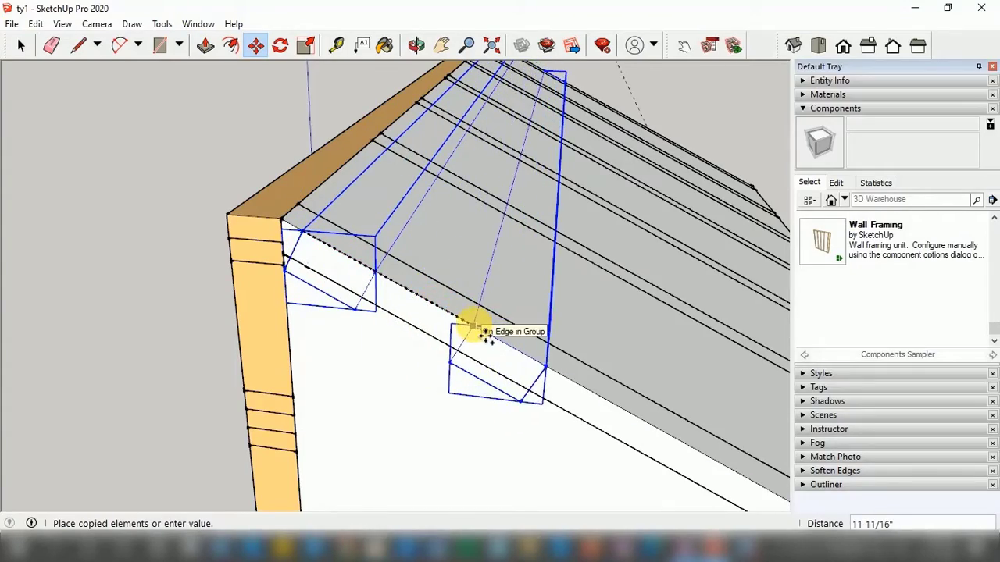
# Try a copy of the batten about 11 11/16" down the roof slope, and undo it.
pyautogui.click(473, 326)
pyautogui.scroll(-3, 258, 227)
pyautogui.moveTo(578, 172); pyautogui.dragTo(487, 222, button='middle')
pyautogui.scroll(-3, 435, 205)
pyautogui.hotkey('ctrl', 'z')
pyautogui.scroll(3, 461, 184)
# Open the batten's group and push its end above the triangular gable window slightly inward from the roof edge.
pyautogui.press('space')
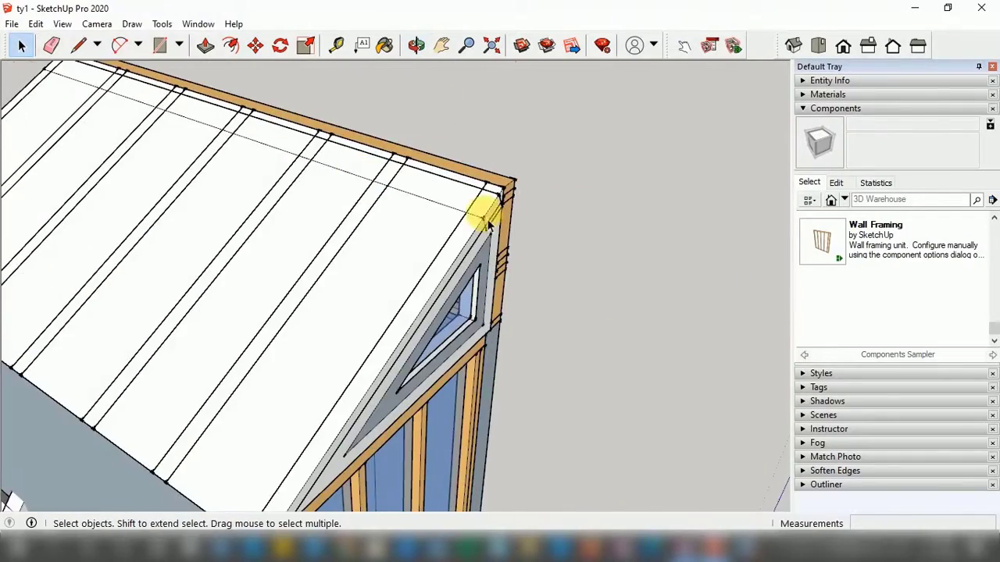
pyautogui.doubleClick(489, 223)
pyautogui.scroll(3, 492, 216)
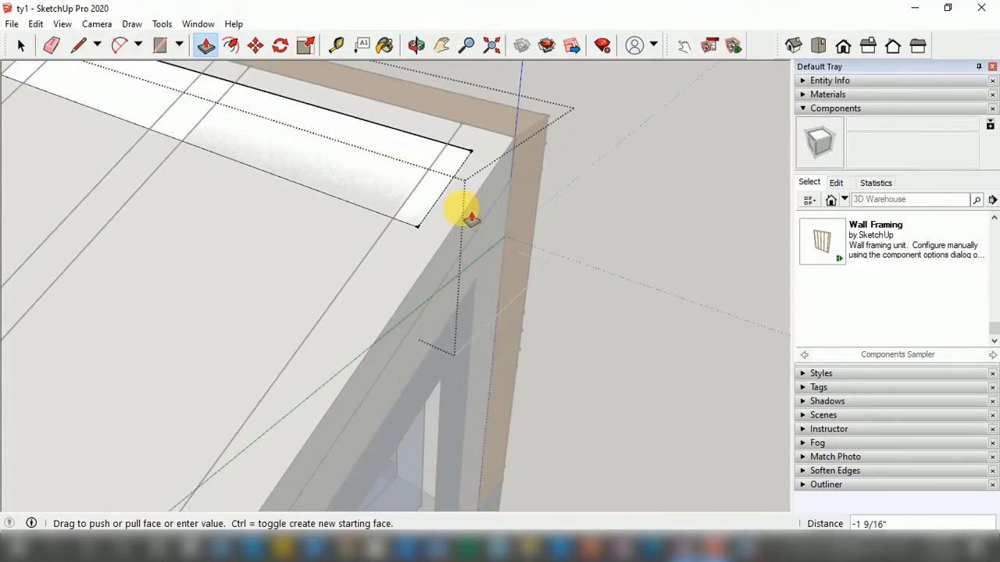
pyautogui.click(21, 46)
pyautogui.click(725, 193)
# Copy the batten three times down the roof slope at roughly even spacing.
pyautogui.scroll(-4, 688, 225)
pyautogui.click(417, 45)
pyautogui.moveTo(313, 226); pyautogui.dragTo(204, 220)
pyautogui.scroll(3, 273, 264)
pyautogui.scroll(3, 279, 271)
pyautogui.scroll(-4, 204, 221)
pyautogui.click(25, 48)
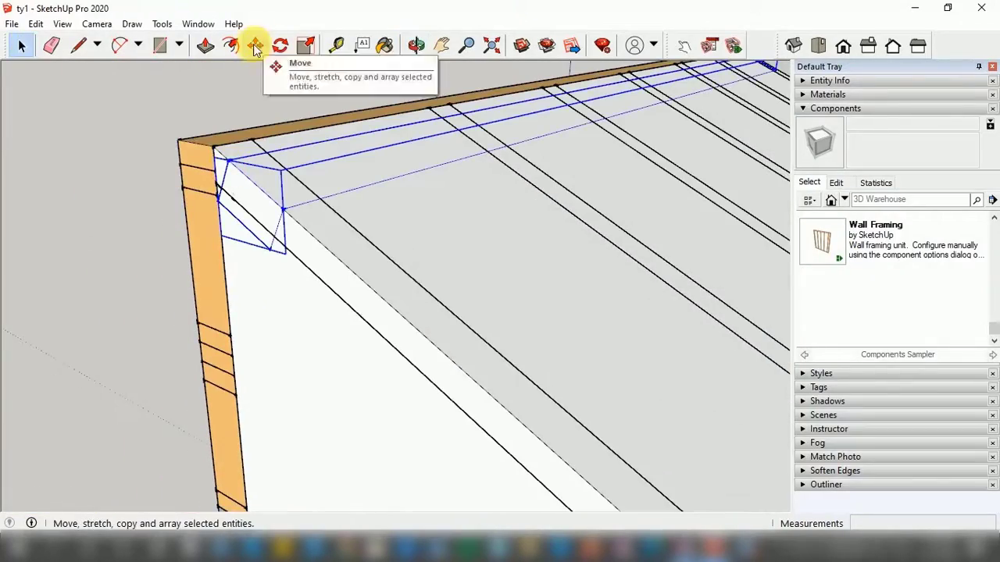
pyautogui.click(421, 46)
pyautogui.moveTo(313, 227); pyautogui.dragTo(407, 221)
pyautogui.scroll(-4, 406, 220)
pyautogui.click(255, 45)
pyautogui.scroll(2, 369, 201)
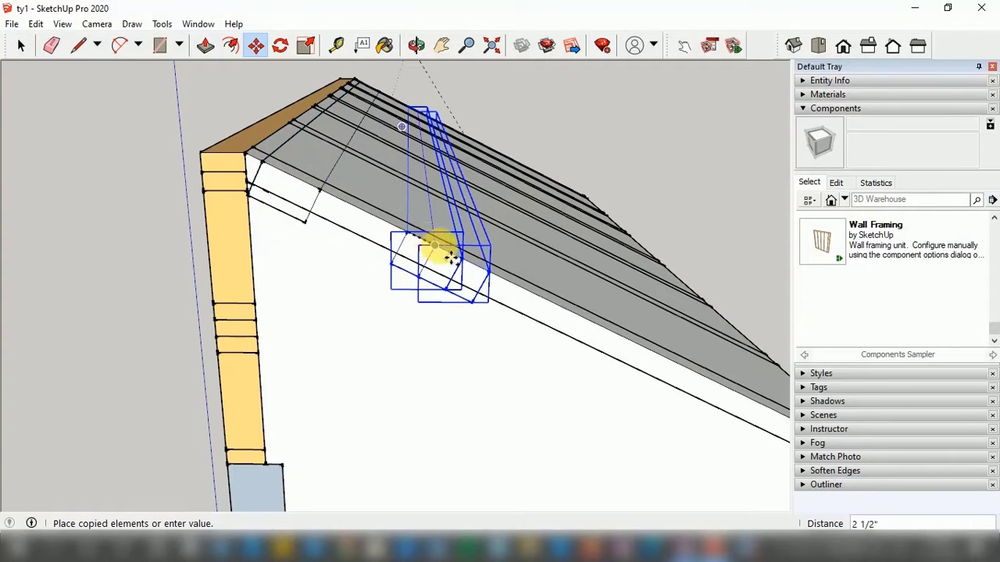
pyautogui.click(555, 297)
pyautogui.scroll(-2, 312, 245)
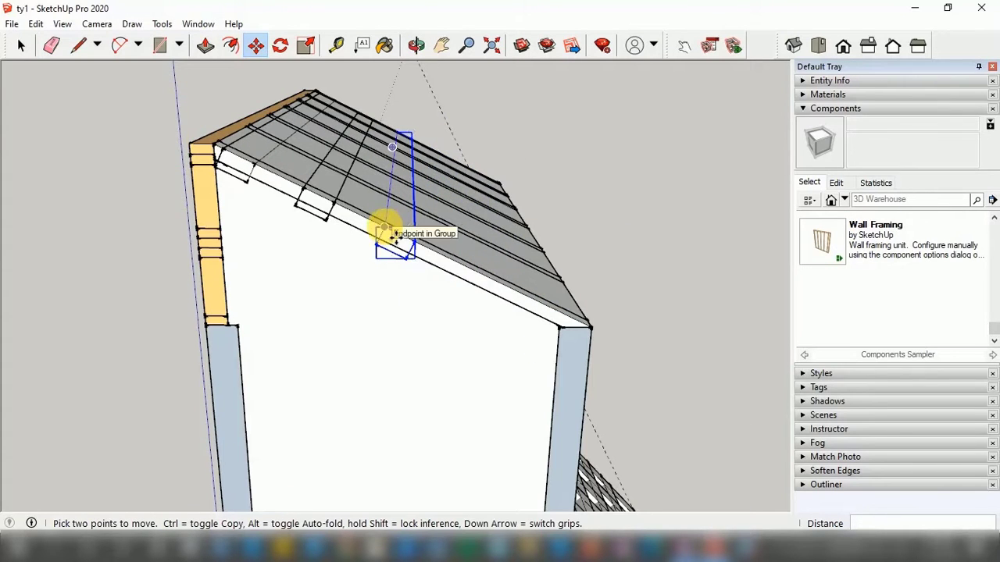
pyautogui.click(476, 270)
pyautogui.moveTo(476, 270); pyautogui.dragTo(407, 248, button='middle')
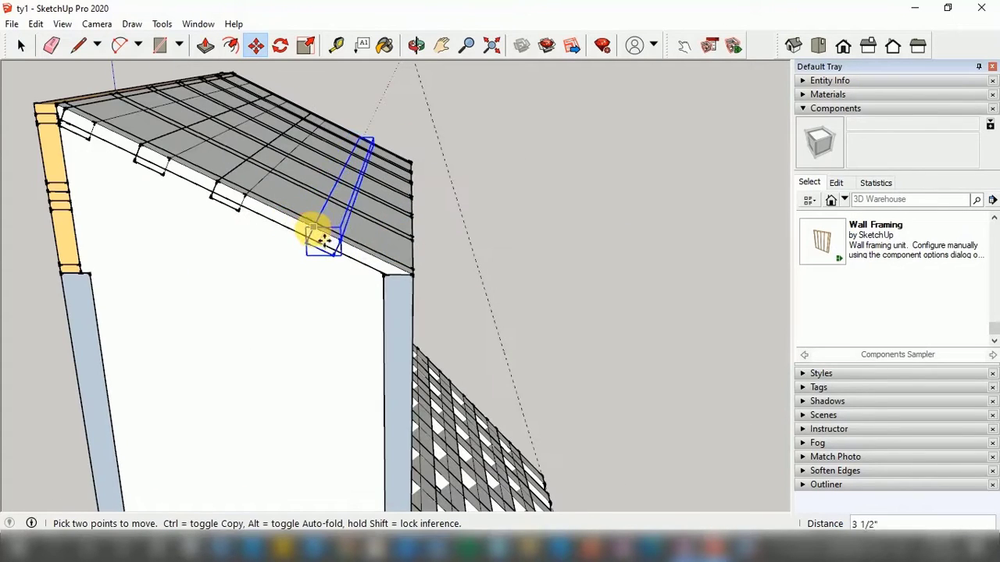
# Try to draw a line along the deck's side between the wall and the outer corner under the lattice.
pyautogui.moveTo(360, 107); pyautogui.dragTo(524, 256, button='middle')
pyautogui.scroll(2, 517, 247)
pyautogui.click(78, 46)
pyautogui.scroll(4, 411, 256)
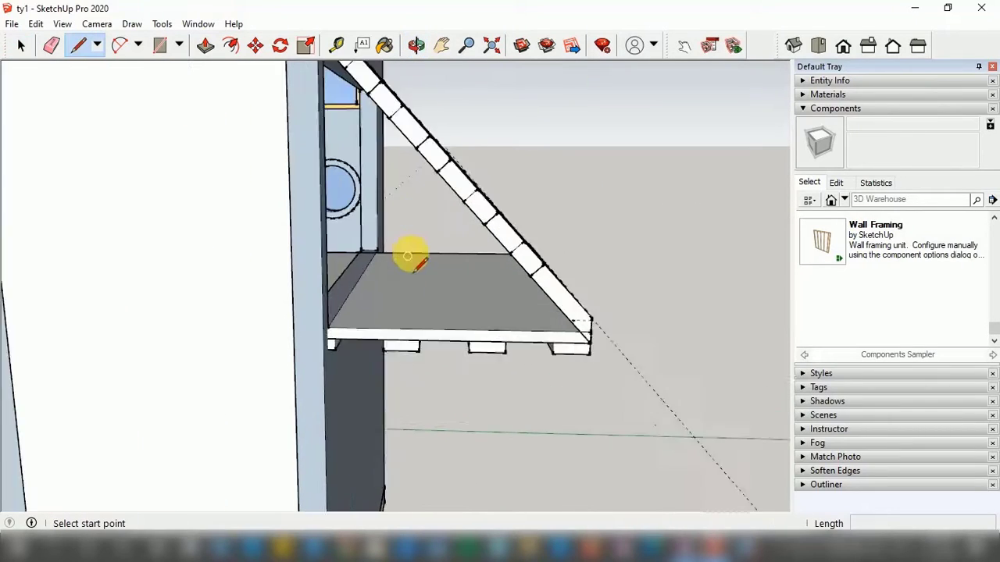
pyautogui.click(289, 362)
pyautogui.click(660, 369)
pyautogui.scroll(-3, 631, 370)
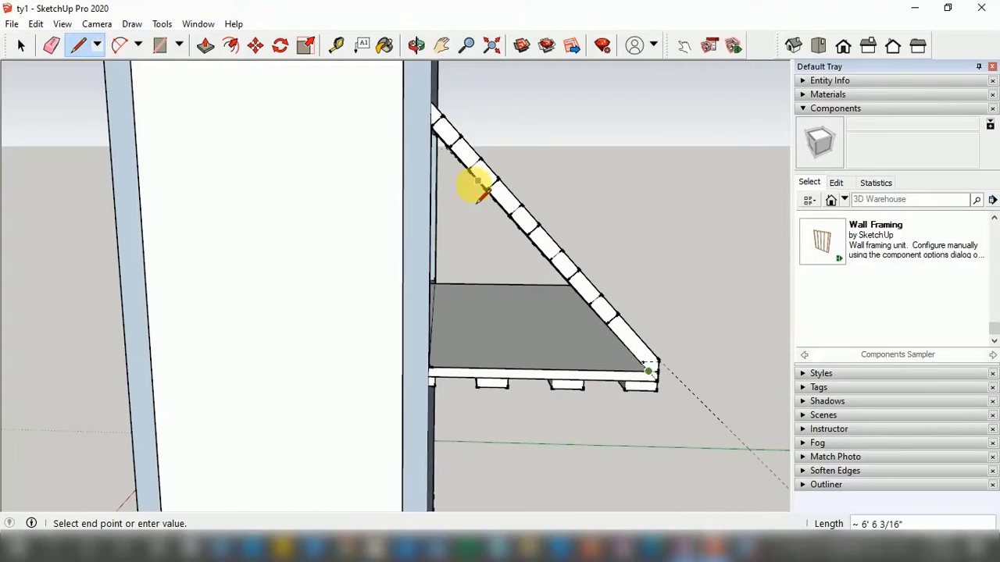
pyautogui.click(430, 359)
pyautogui.scroll(3, 337, 357)
pyautogui.scroll(-3, 562, 337)
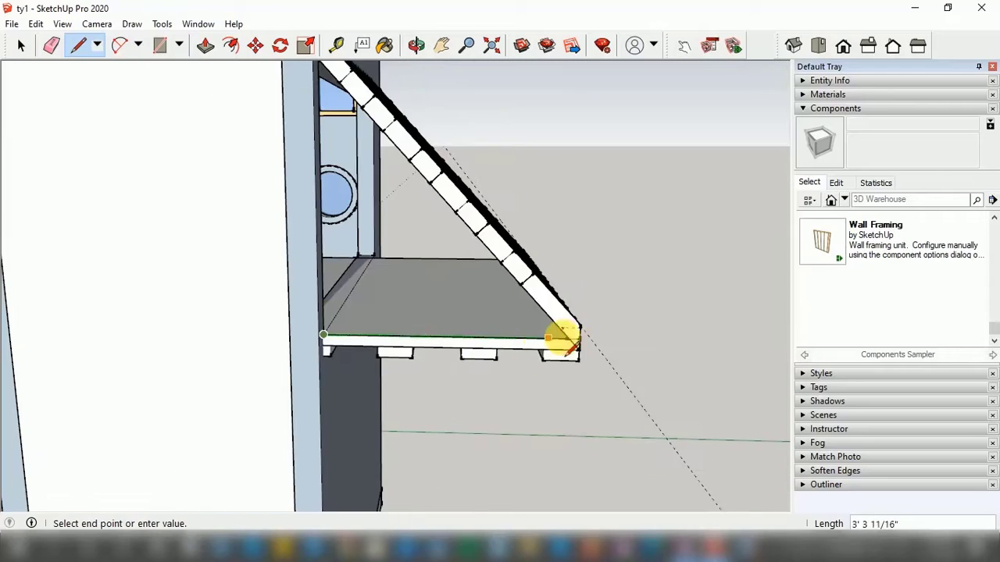
# Try to draw the triangle's wall edge from the lattice's upper corner down to the deck, and undo it.
pyautogui.scroll(-3, 449, 253)
pyautogui.scroll(8, 380, 172)
pyautogui.click(364, 195)
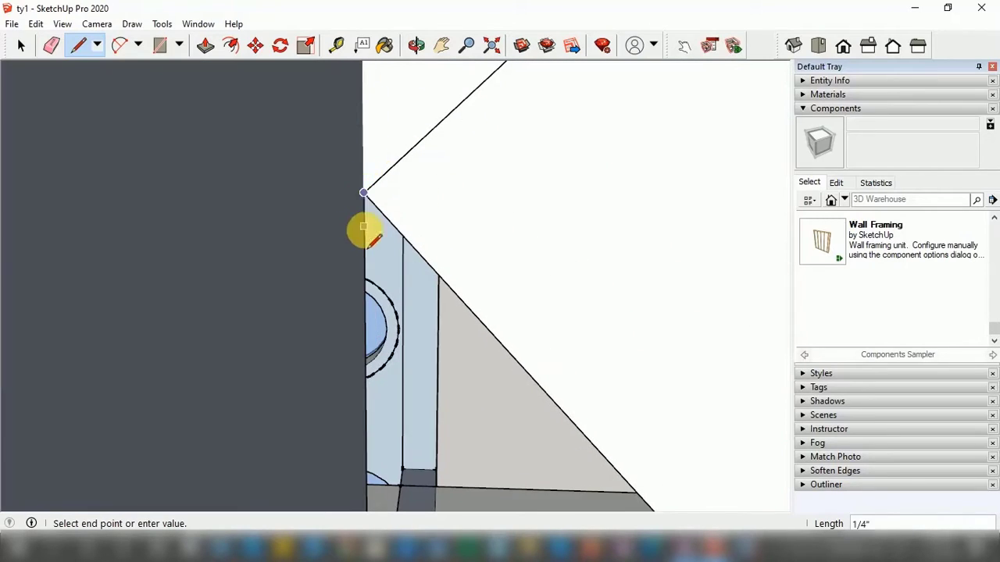
pyautogui.scroll(-5, 353, 187)
pyautogui.scroll(-4, 348, 167)
pyautogui.scroll(5, 337, 401)
pyautogui.scroll(-2, 338, 414)
pyautogui.click(335, 444)
pyautogui.scroll(-4, 391, 383)
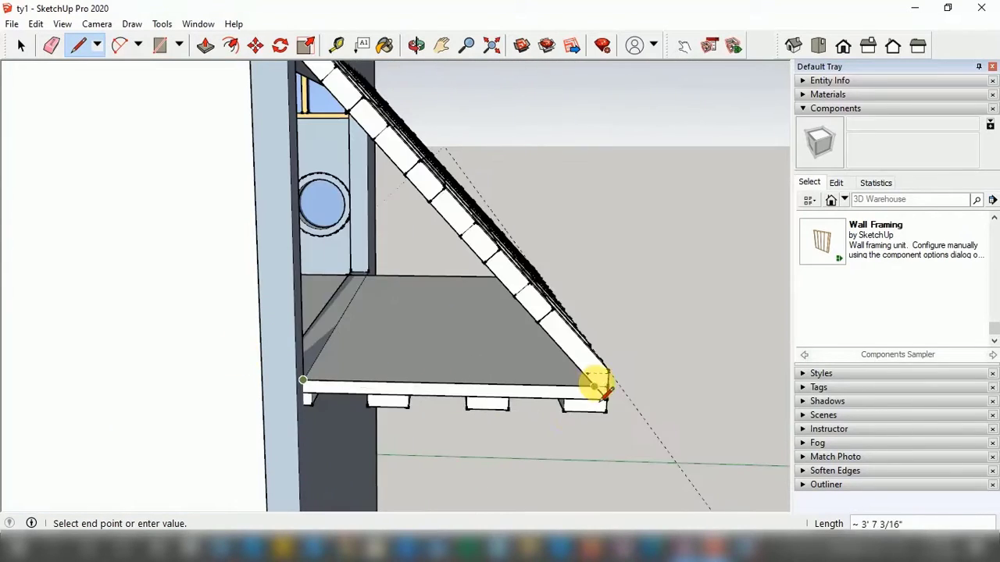
pyautogui.scroll(-5, 648, 266)
pyautogui.moveTo(406, 279); pyautogui.dragTo(354, 179, button='middle')
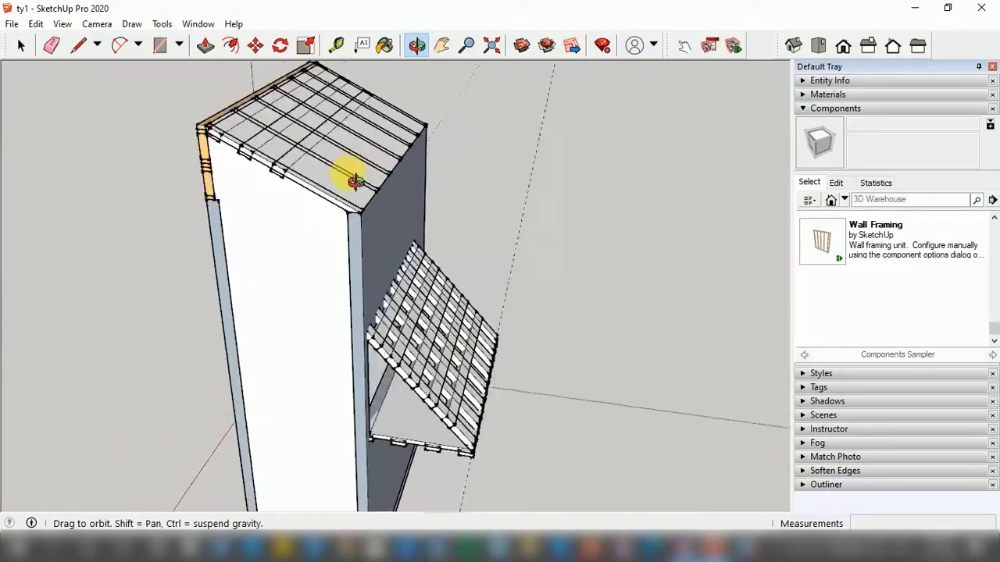
pyautogui.scroll(2, 355, 179)
pyautogui.click(36, 25)
pyautogui.click(38, 25)
pyautogui.click(39, 25)
pyautogui.click(59, 40)
# Open the wall's group and Push/Pull the side face of the deck opening inward toward the lattice's edge.
pyautogui.moveTo(522, 173); pyautogui.dragTo(181, 242)
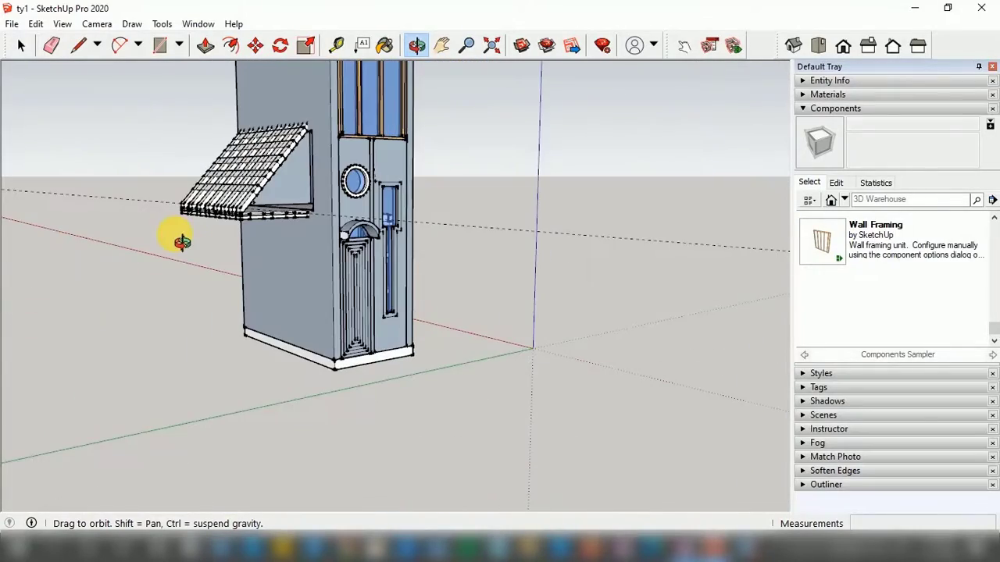
pyautogui.moveTo(313, 236); pyautogui.dragTo(468, 245)
pyautogui.click(324, 269)
pyautogui.press('space')
pyautogui.scroll(7, 327, 119)
pyautogui.click(411, 46)
pyautogui.scroll(-6, 352, 211)
pyautogui.scroll(5, 468, 245)
pyautogui.click(21, 45)
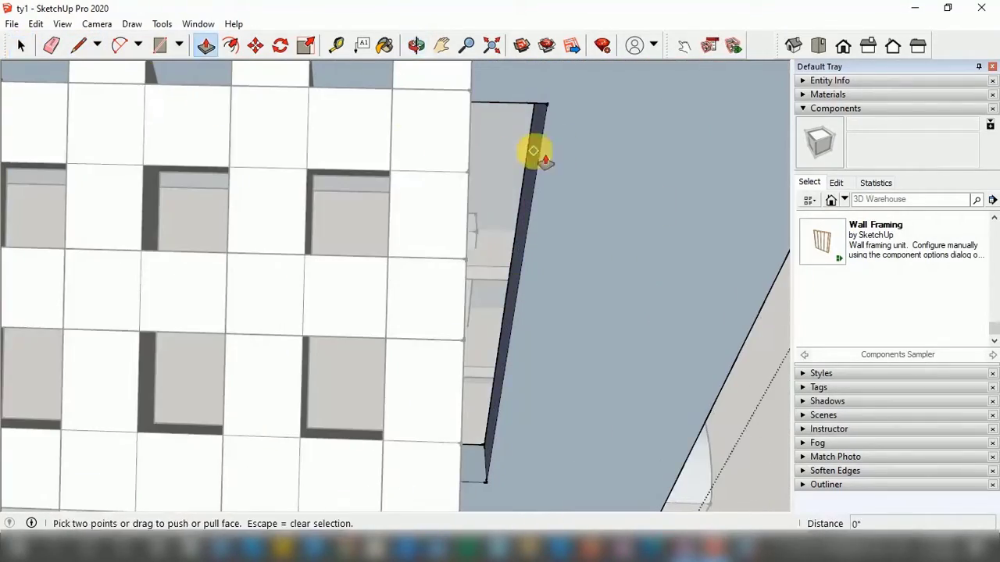
pyautogui.moveTo(533, 151); pyautogui.dragTo(478, 173)
pyautogui.click(21, 45)
pyautogui.scroll(-3, 157, 114)
pyautogui.click(416, 45)
pyautogui.moveTo(417, 226); pyautogui.dragTo(297, 167)
pyautogui.scroll(-3, 289, 174)
pyautogui.click(21, 45)
pyautogui.click(604, 170)
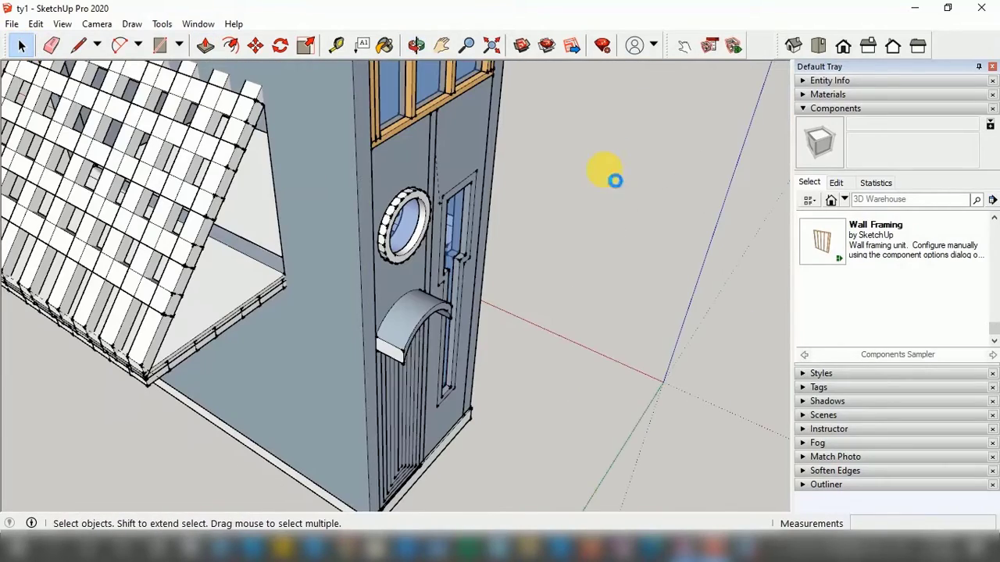
# Draw lines closing the triangular side between the deck, wall and lattice so a face fills it.
pyautogui.moveTo(574, 161); pyautogui.dragTo(350, 194)
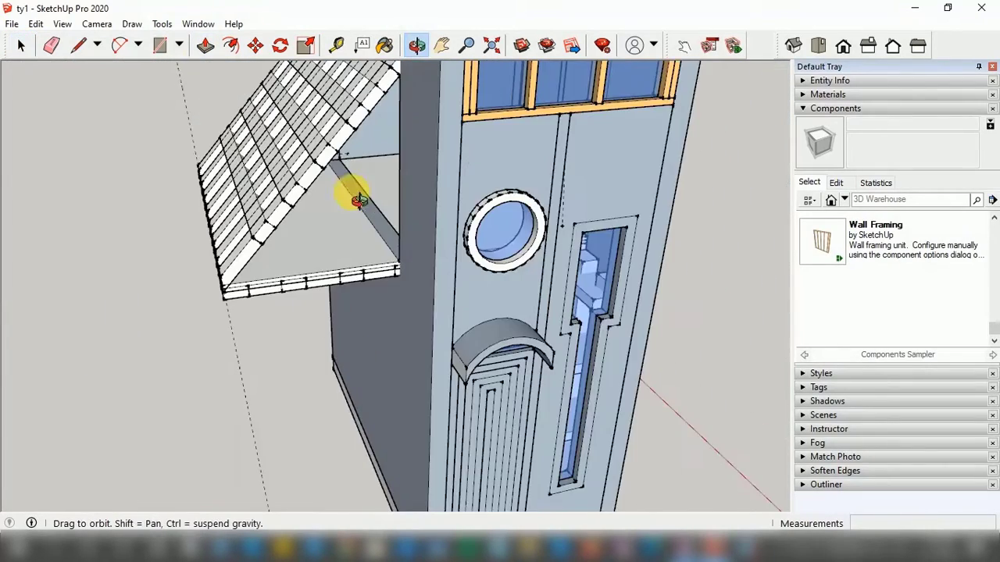
pyautogui.press('l')
pyautogui.scroll(5, 223, 297)
pyautogui.click(148, 313)
pyautogui.scroll(-5, 547, 230)
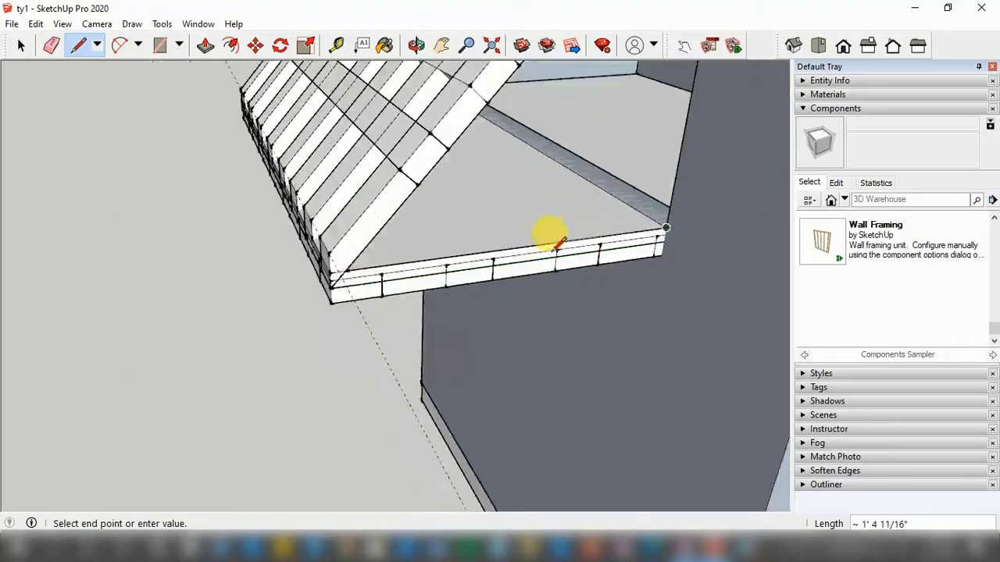
pyautogui.scroll(5, 637, 113)
pyautogui.scroll(-5, 580, 159)
pyautogui.scroll(6, 383, 351)
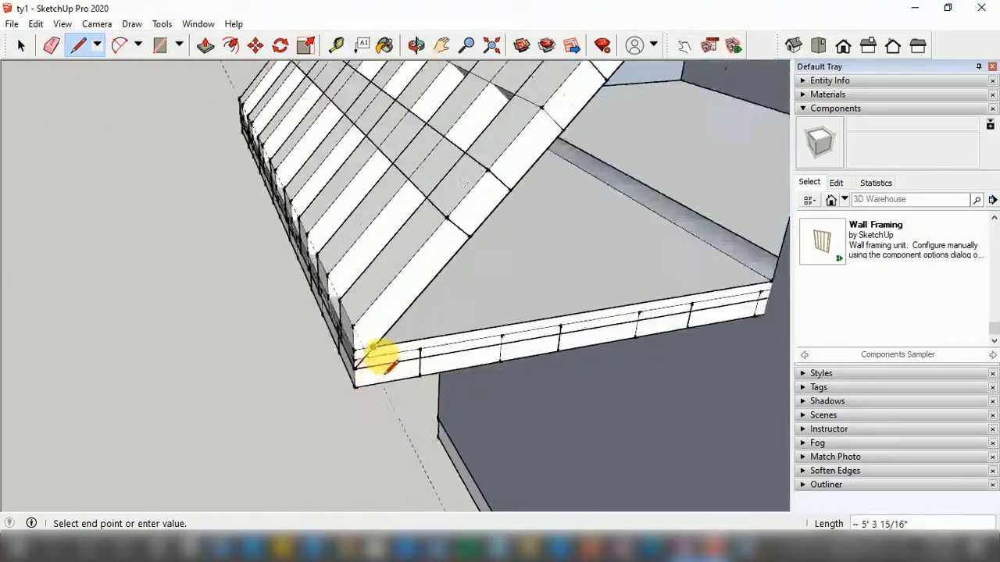
pyautogui.click(365, 322)
pyautogui.scroll(-7, 329, 351)
# Offset the triangular side face inward to form a border and make a group from it.
pyautogui.click(420, 51)
pyautogui.moveTo(438, 171); pyautogui.dragTo(137, 153)
pyautogui.press('space')
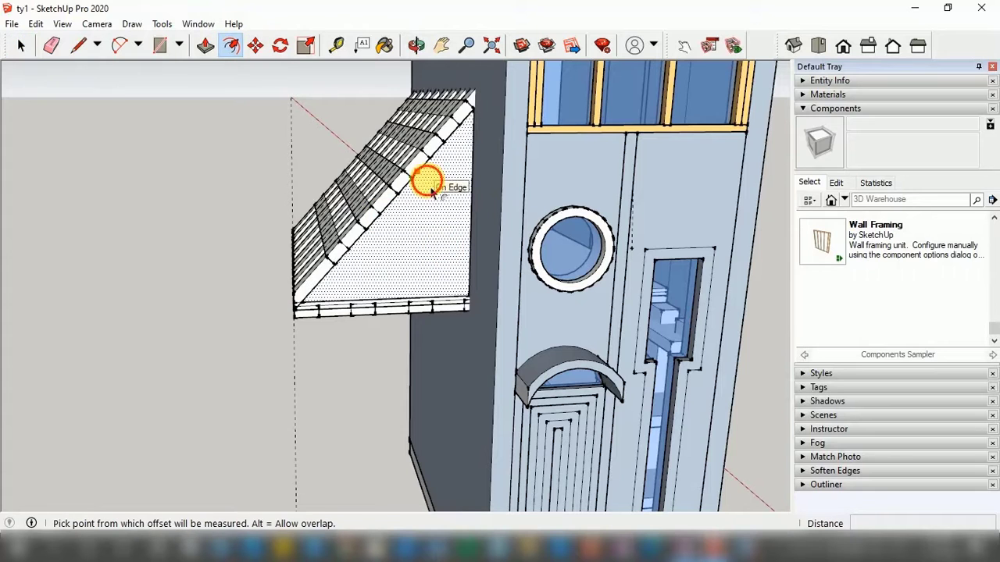
pyautogui.rightClick(411, 192)
pyautogui.click(471, 316)
pyautogui.doubleClick(433, 288)
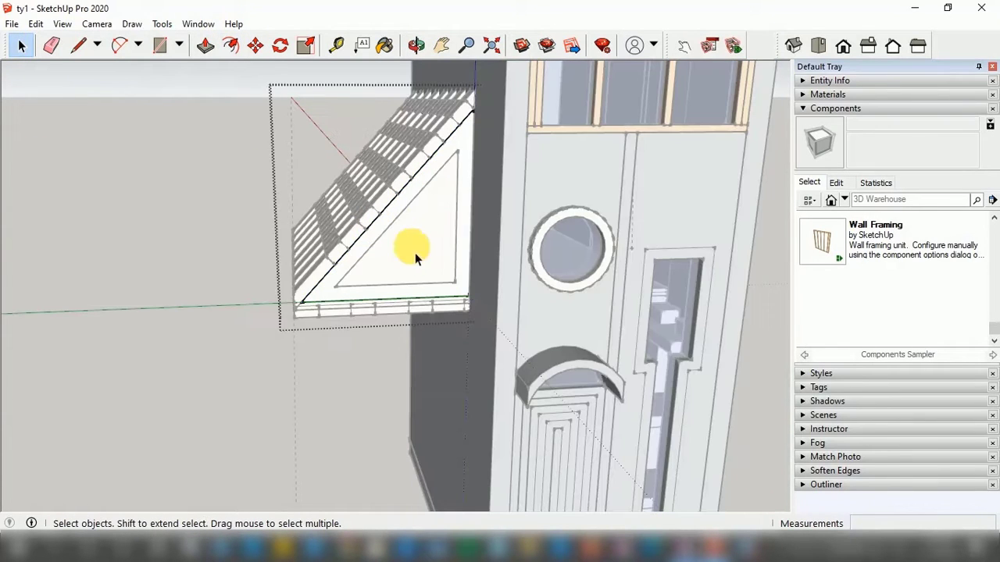
pyautogui.click(392, 222)
pyautogui.click(250, 388)
# Group the triangular border and select the inner triangular face on its own.
pyautogui.click(402, 261)
pyautogui.rightClick(434, 173)
pyautogui.click(472, 288)
pyautogui.click(398, 207)
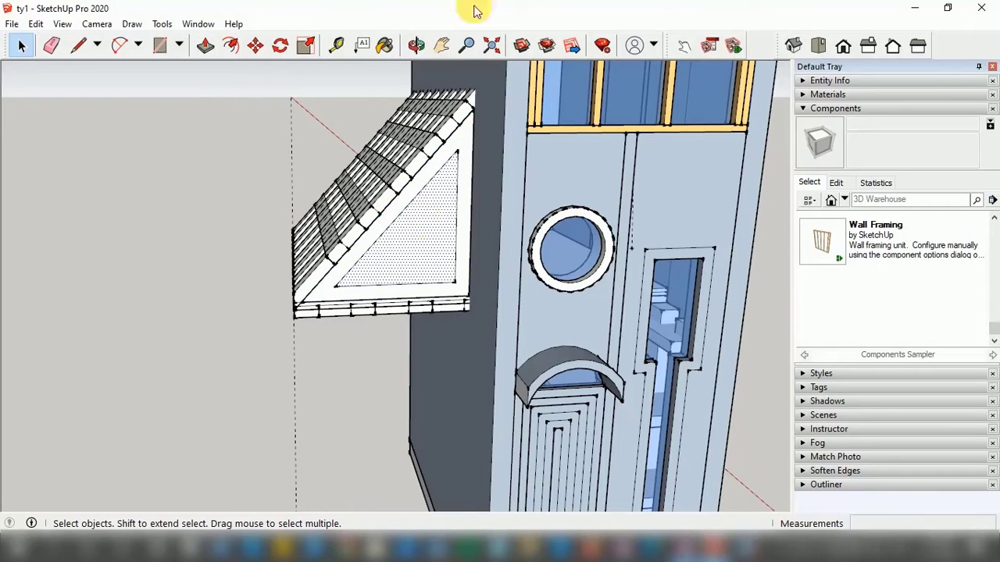
# Try to Push/Pull the inner triangular face of the lattice's side frame.
pyautogui.click(416, 46)
pyautogui.moveTo(352, 234); pyautogui.dragTo(438, 312)
pyautogui.click(209, 44)
pyautogui.click(449, 254)
pyautogui.scroll(-5, 375, 302)
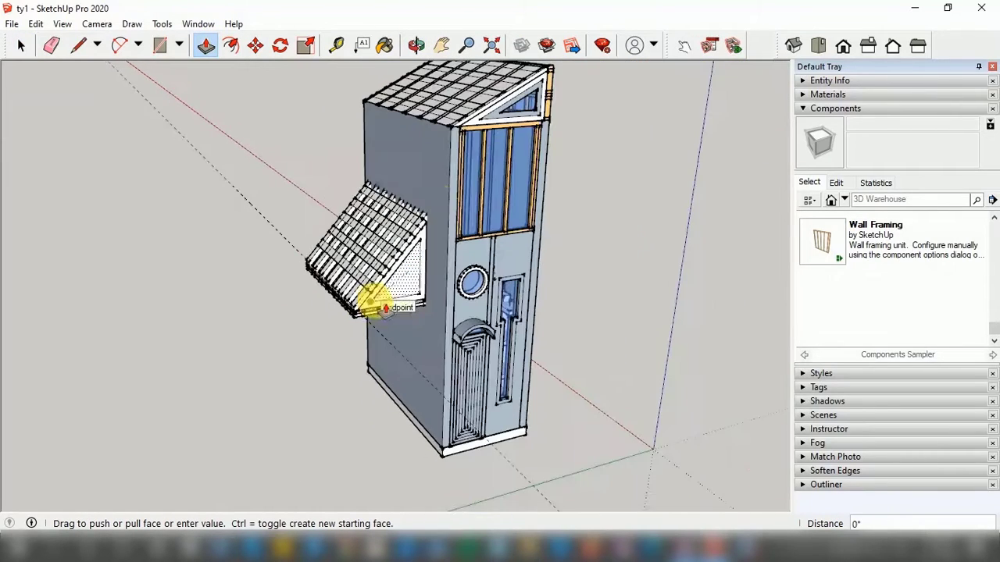
pyautogui.scroll(3, 419, 248)
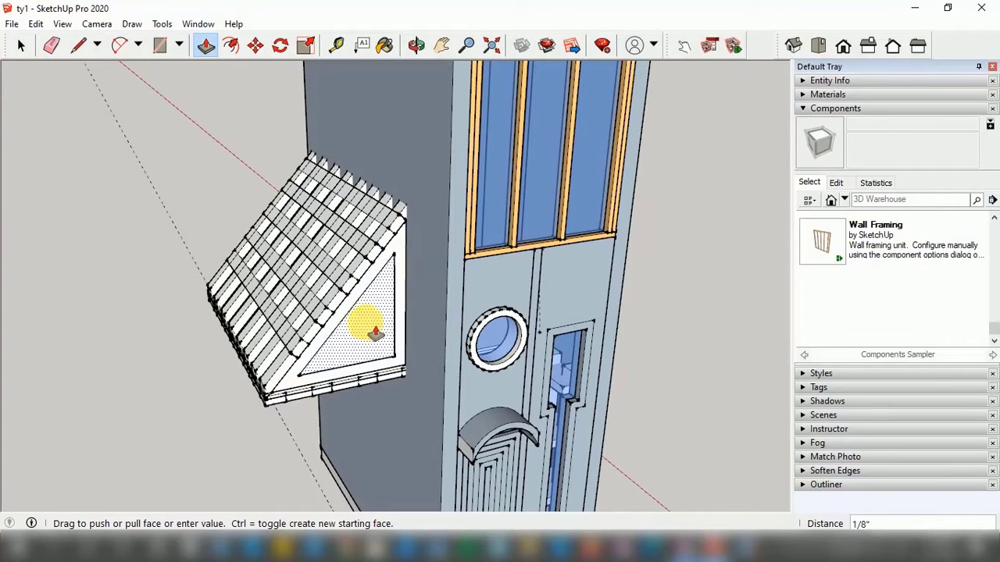
pyautogui.click(376, 332)
pyautogui.scroll(3, 375, 332)
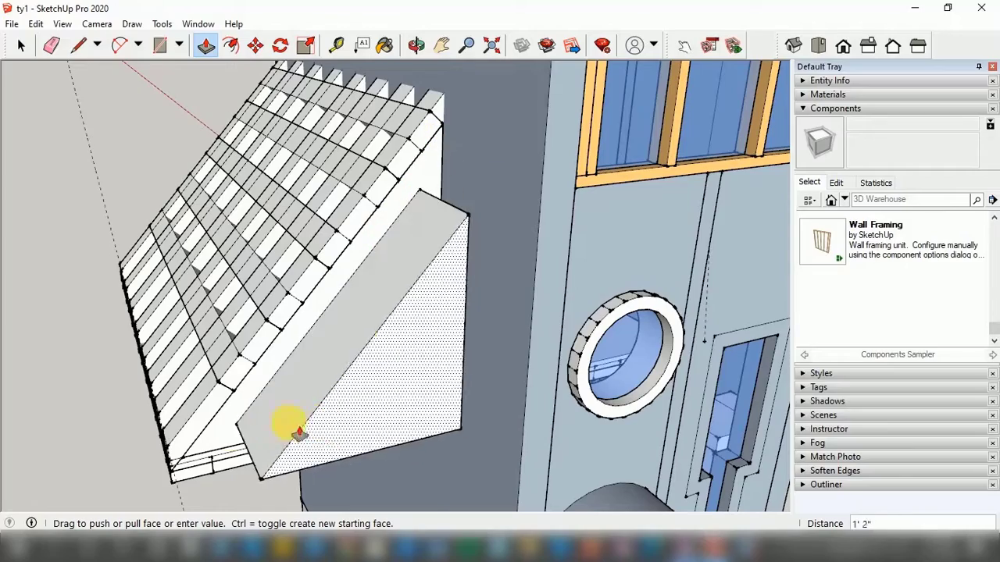
pyautogui.click(377, 328)
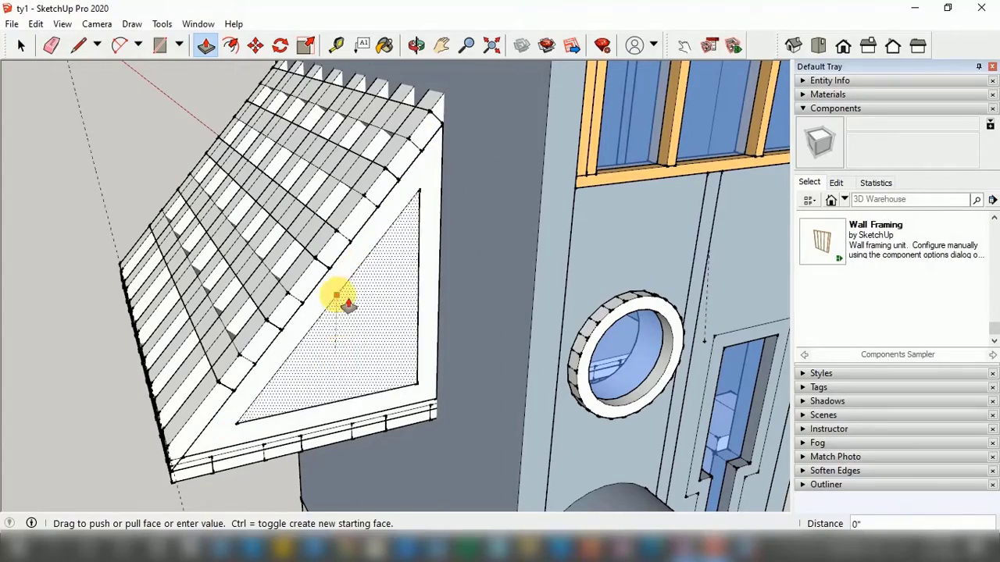
# Erase the inner triangular face to leave an opening in the side frame.
pyautogui.rightClick(396, 349)
pyautogui.click(422, 368)
pyautogui.moveTo(492, 289)
pyautogui.mouseDown(button='middle')
pyautogui.moveTo(755, 209)
pyautogui.moveTo(460, 159)
pyautogui.moveTo(449, 168)
pyautogui.mouseUp(button='middle')
# Copy the triangular side frame about 7' 5" across to the opposite side of the latticed deck.
pyautogui.doubleClick(371, 163)
pyautogui.moveTo(371, 168); pyautogui.dragTo(453, 422, button='middle')
pyautogui.press('m')
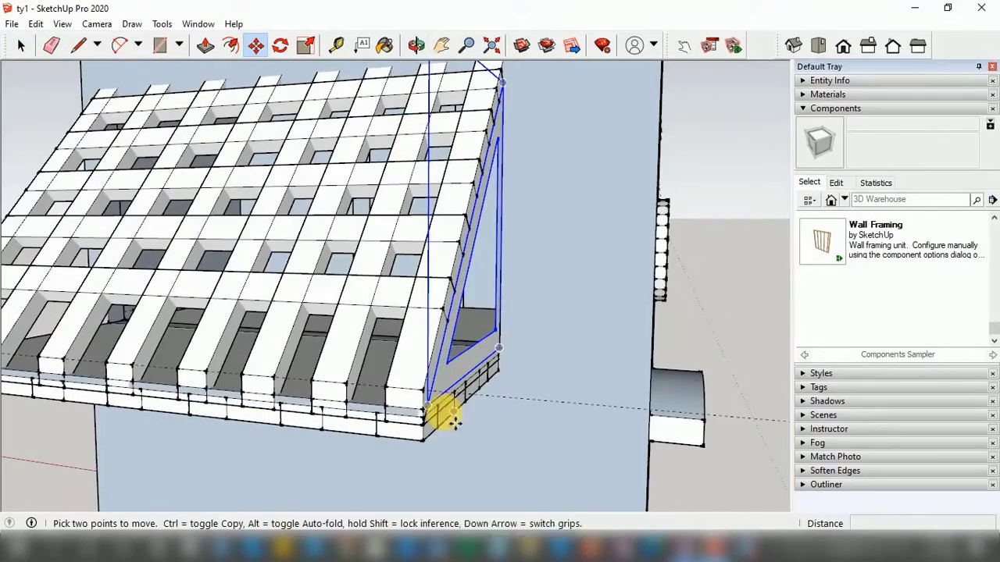
pyautogui.scroll(-5, 407, 379)
pyautogui.scroll(10, 230, 350)
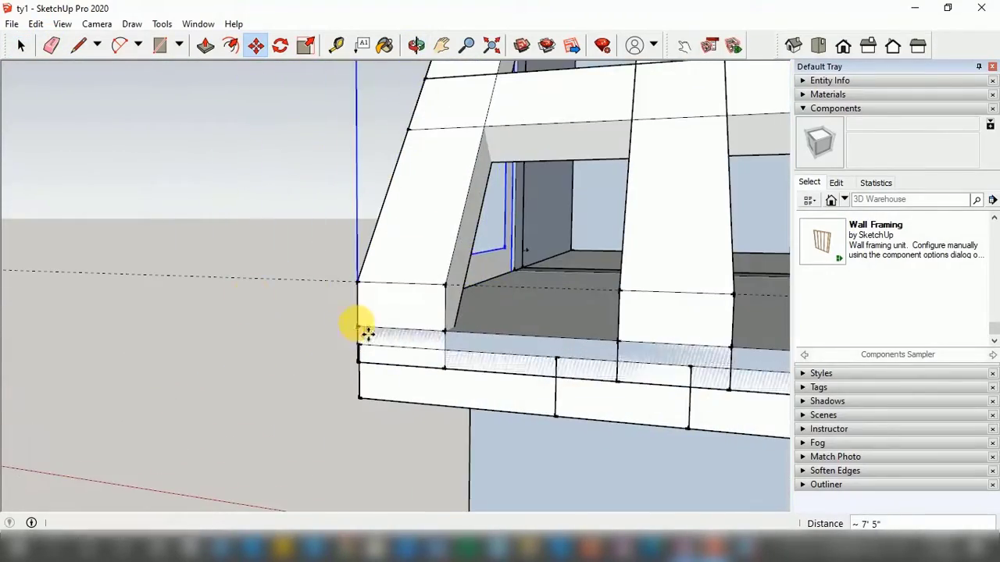
pyautogui.click(364, 332)
pyautogui.moveTo(367, 330); pyautogui.dragTo(591, 319, button='middle')
pyautogui.press('space')
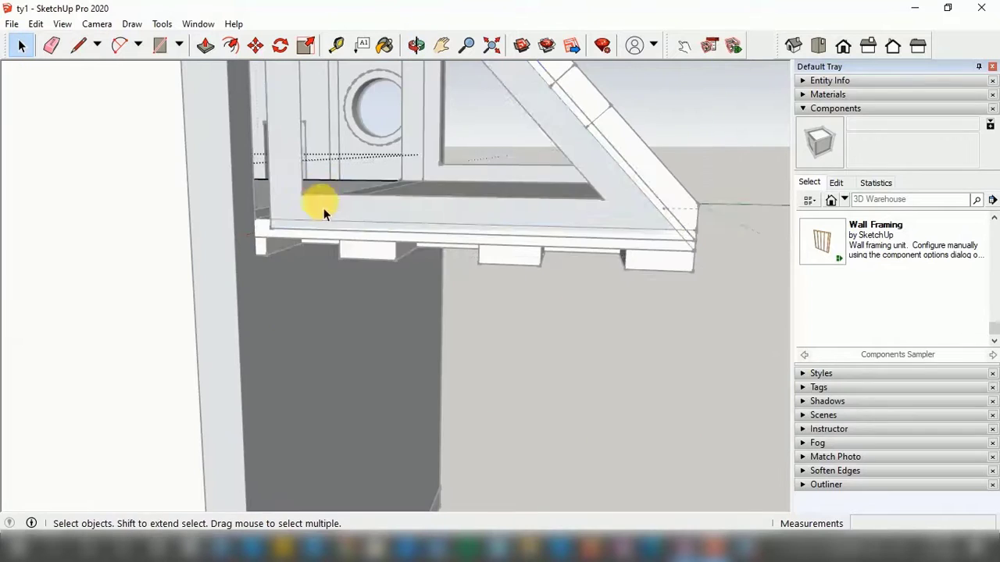
# Open the copied frame for editing and move its upper end about 2 5/8" toward the house wall.
pyautogui.click(549, 237)
pyautogui.scroll(-5, 473, 331)
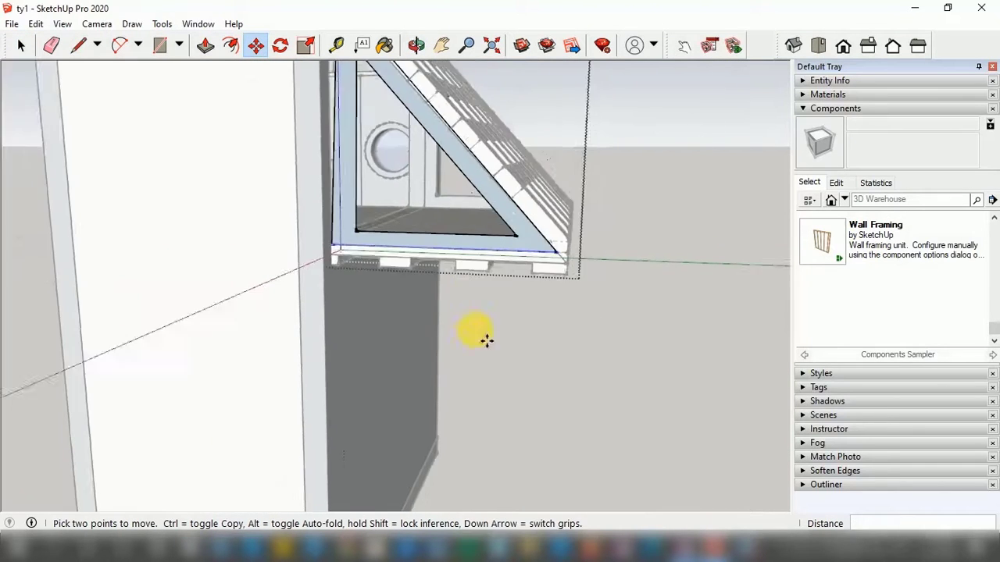
pyautogui.scroll(8, 438, 145)
pyautogui.click(24, 47)
pyautogui.click(255, 47)
pyautogui.click(434, 108)
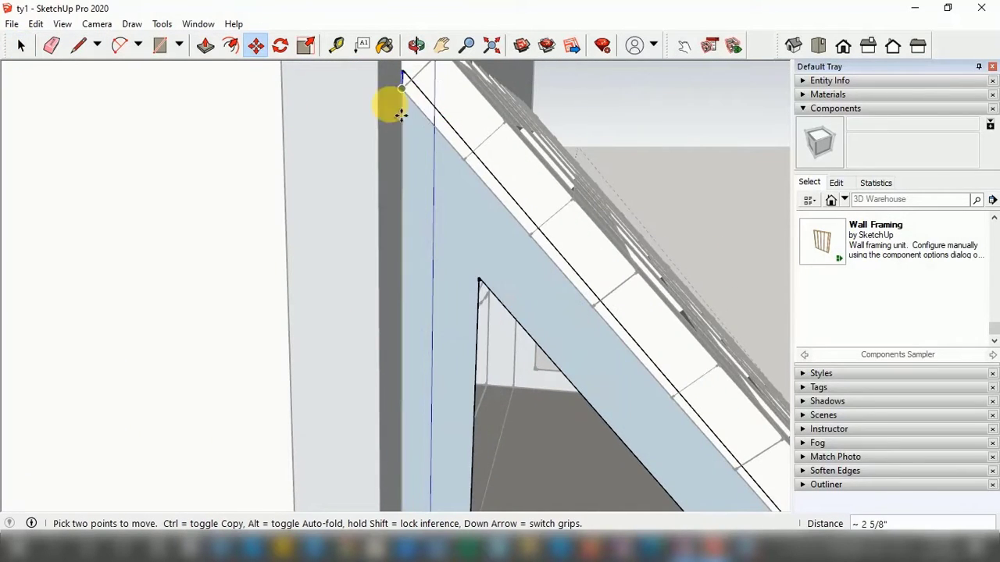
pyautogui.click(401, 109)
pyautogui.scroll(-5, 401, 117)
pyautogui.scroll(5, 330, 98)
# Erase the copied frame's sloping outer edge and redraw it about 5' 3 15/16" long, up to the lattice's upper corner.
pyautogui.click(22, 42)
pyautogui.click(79, 46)
pyautogui.scroll(-6, 438, 156)
pyautogui.scroll(6, 551, 325)
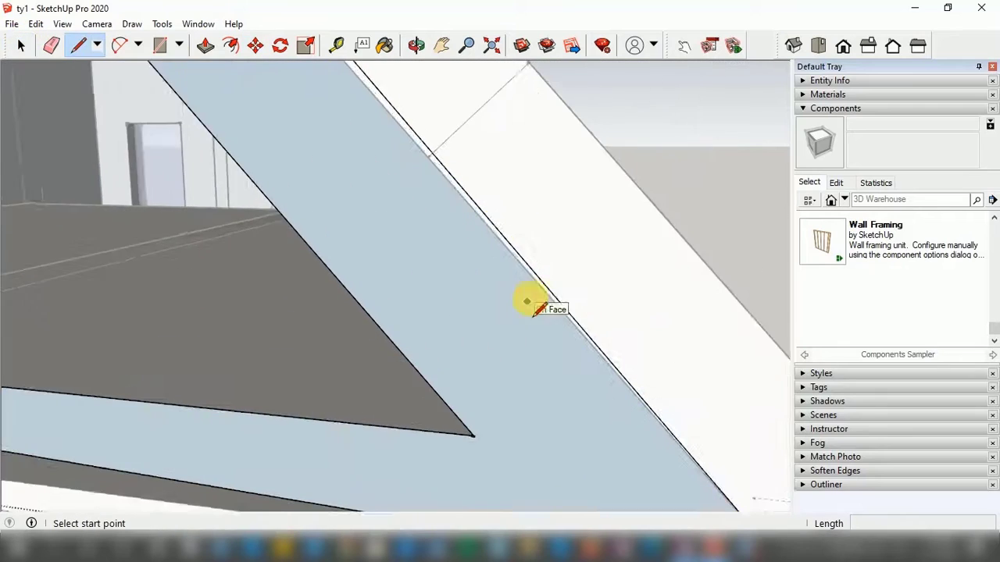
pyautogui.press('Delete')
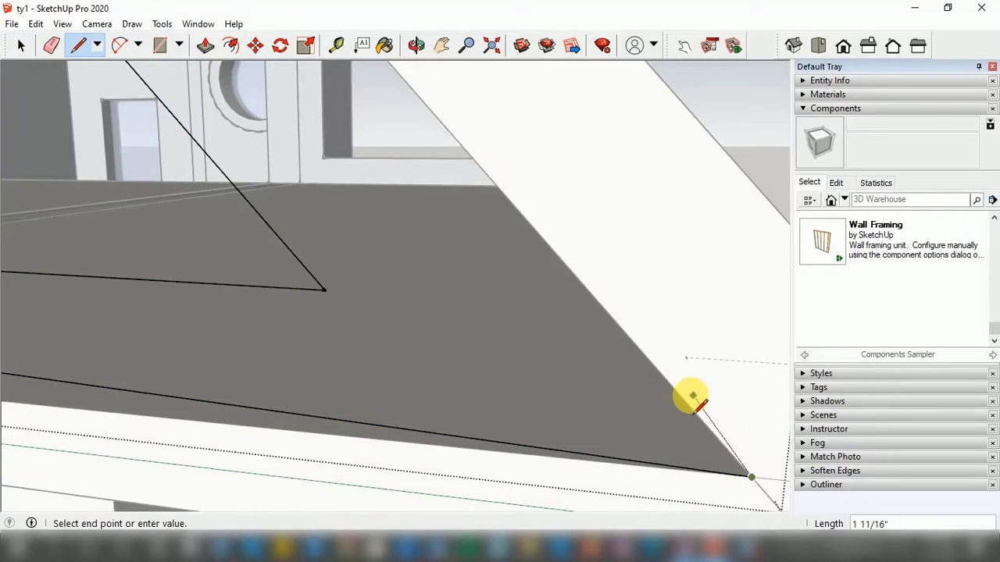
pyautogui.scroll(-7, 629, 338)
pyautogui.scroll(6, 434, 142)
pyautogui.click(411, 199)
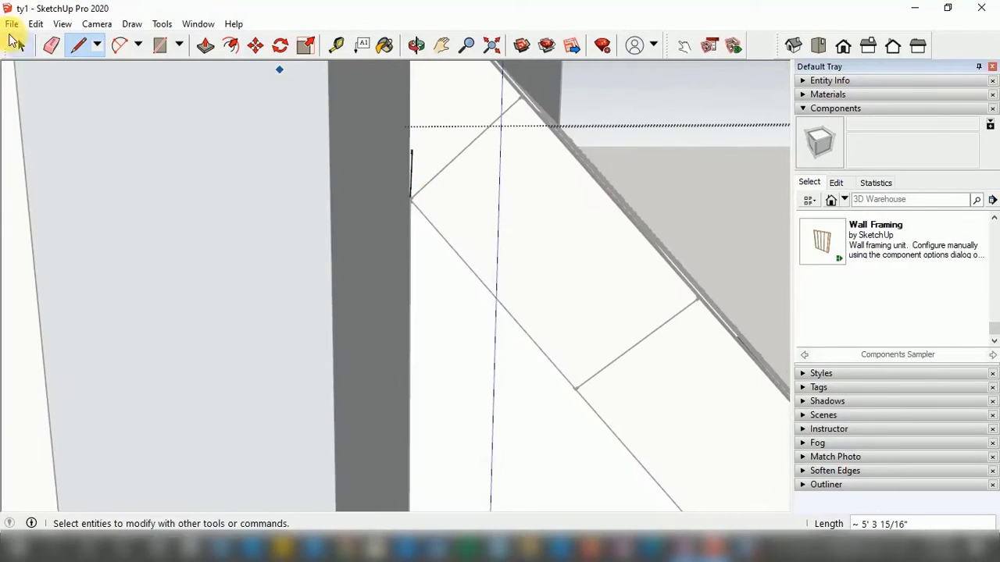
# Move the copied frame's lower corner beside the house wall down toward the deck by about 1 7/8".
pyautogui.click(434, 185)
pyautogui.scroll(-7, 429, 234)
pyautogui.scroll(5, 430, 437)
pyautogui.click(416, 46)
pyautogui.moveTo(422, 187)
pyautogui.mouseDown()
pyautogui.moveTo(591, 274)
pyautogui.moveTo(453, 250)
pyautogui.mouseUp()
pyautogui.click(22, 45)
pyautogui.scroll(-2, 385, 323)
pyautogui.click(383, 323)
pyautogui.click(416, 46)
pyautogui.moveTo(351, 242); pyautogui.dragTo(164, 80)
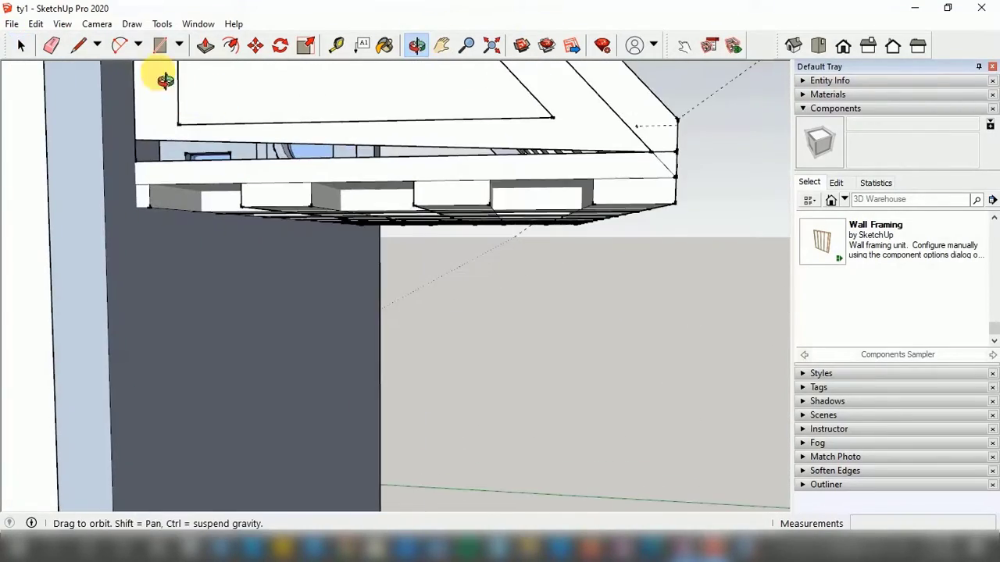
pyautogui.press('space')
pyautogui.doubleClick(176, 128)
pyautogui.click(176, 128)
pyautogui.press('m')
pyautogui.scroll(2, 156, 153)
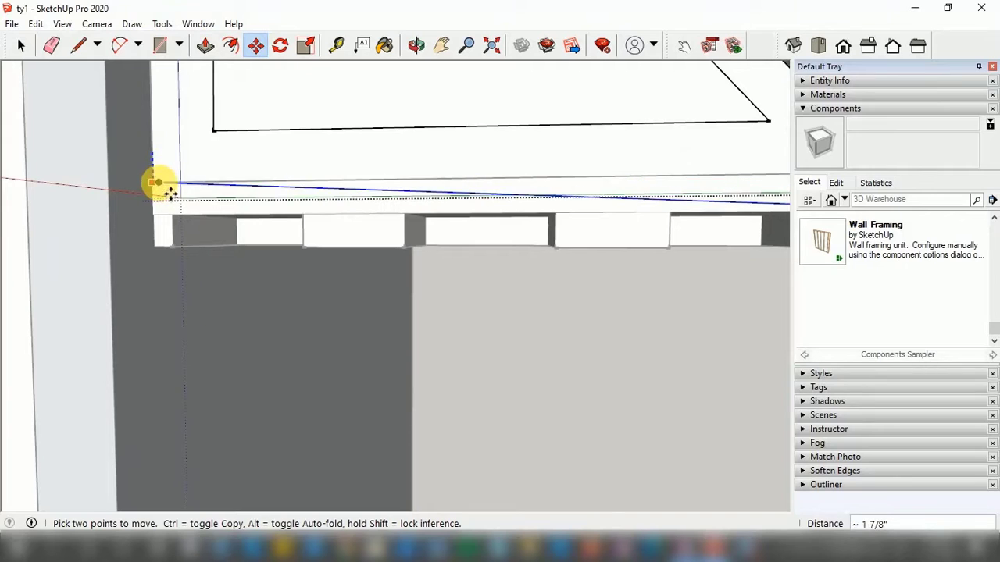
pyautogui.press('space')
pyautogui.scroll(-5, 223, 156)
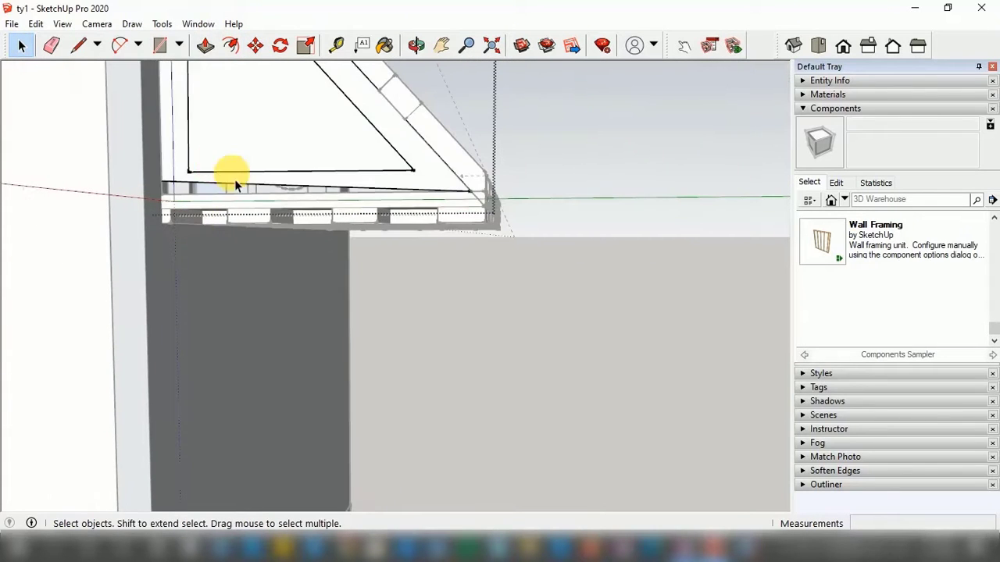
# Draw a line about 3' 7 3/16" long along the deck to close the copied frame's bottom edge.
pyautogui.click(77, 47)
pyautogui.scroll(5, 134, 152)
pyautogui.click(207, 278)
pyautogui.scroll(-5, 151, 273)
pyautogui.scroll(5, 546, 283)
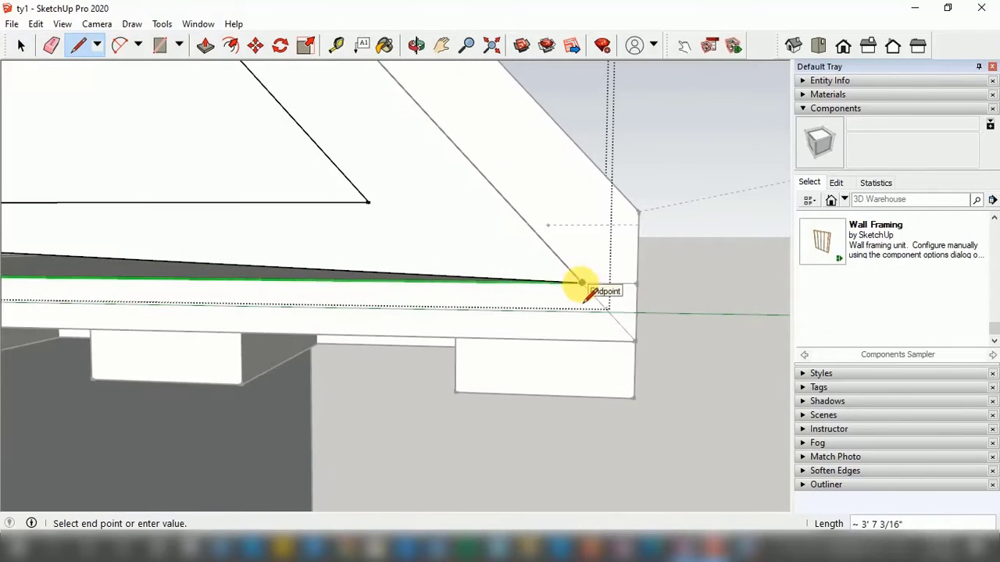
pyautogui.scroll(-8, 565, 335)
pyautogui.press('space')
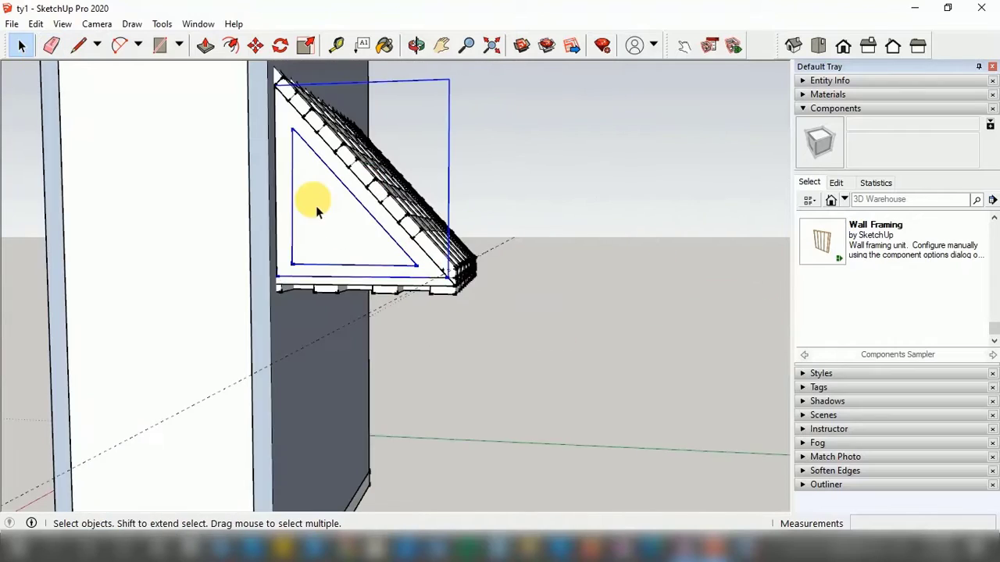
# Erase the inner triangle's outline in the copied frame to leave a solid side panel.
pyautogui.press('e')
pyautogui.scroll(2, 293, 195)
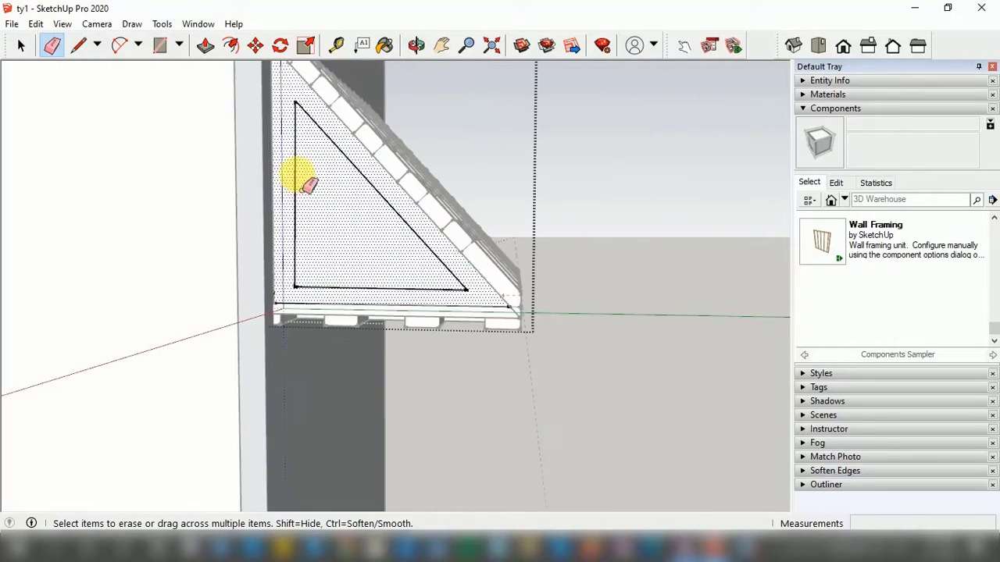
pyautogui.click(396, 289)
pyautogui.press('space')
# Close the original side frame's triangular opening with a line about 2' 6 13/16" long and group the new face.
pyautogui.moveTo(660, 187)
pyautogui.mouseDown(button='middle')
pyautogui.moveTo(598, 249)
pyautogui.moveTo(205, 232)
pyautogui.moveTo(249, 271)
pyautogui.moveTo(234, 269)
pyautogui.mouseUp(button='middle')
pyautogui.press('l')
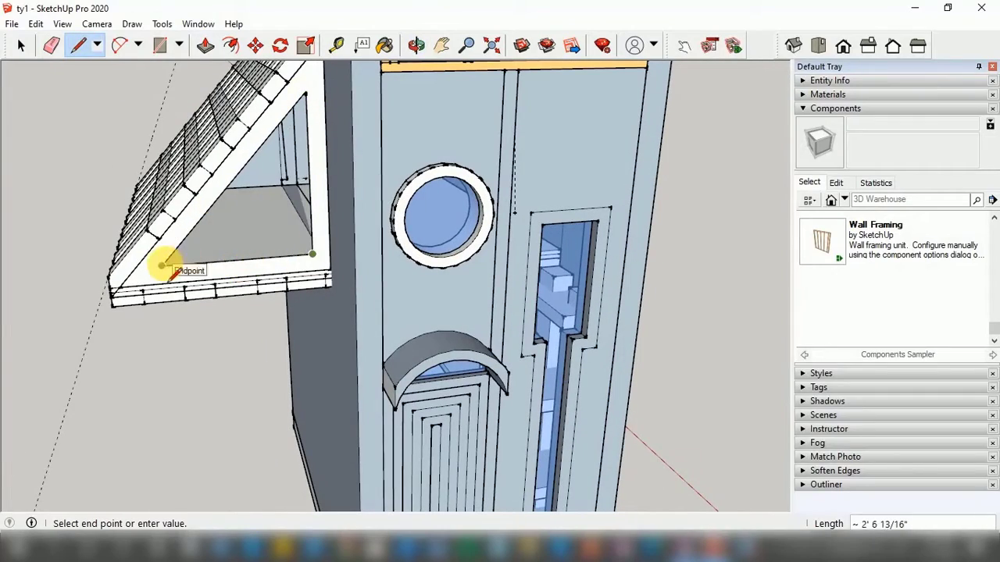
pyautogui.click(162, 266)
pyautogui.press('space')
pyautogui.doubleClick(259, 188)
pyautogui.rightClick(259, 188)
pyautogui.click(282, 236)
# Paint the grouped triangular face with Translucent Glass Blue from the Glass and Mirrors materials.
pyautogui.doubleClick(283, 234)
pyautogui.click(827, 95)
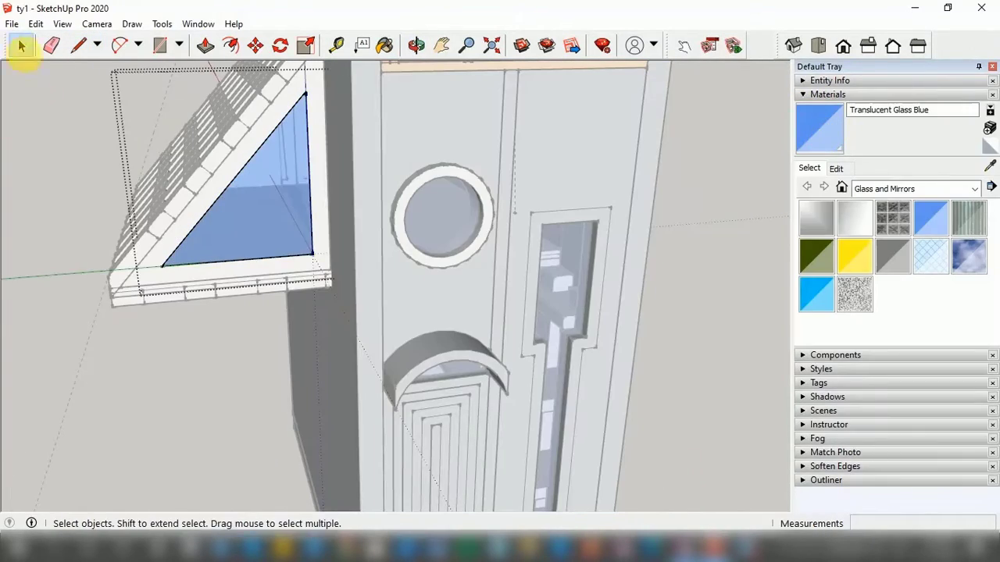
pyautogui.click(722, 141)
pyautogui.click(806, 94)
# Draw a closing line across the sloping lattice's corners to cover it with a single face.
pyautogui.scroll(-4, 274, 303)
pyautogui.scroll(3, 250, 300)
pyautogui.moveTo(117, 223); pyautogui.dragTo(396, 241, button='middle')
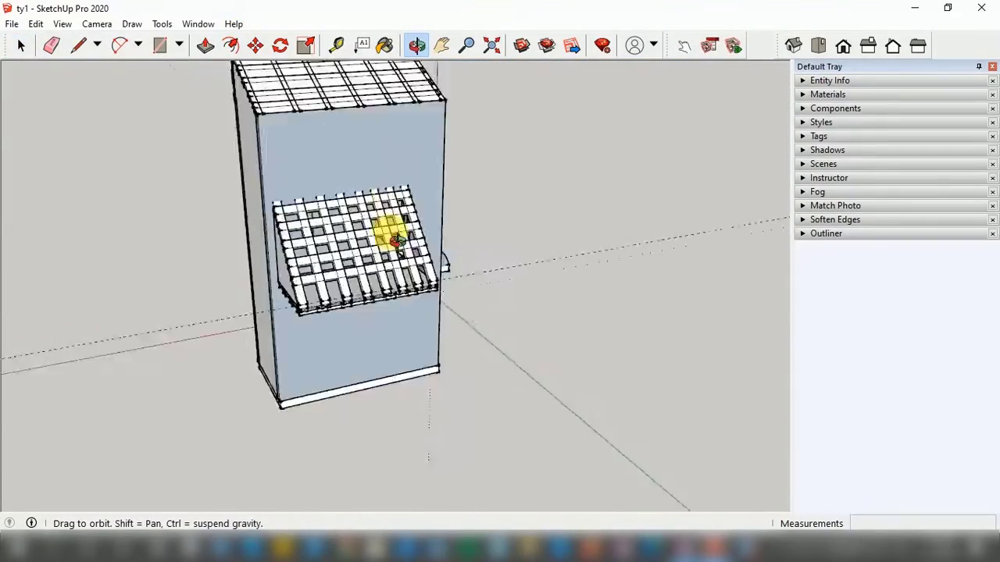
pyautogui.scroll(3, 396, 241)
pyautogui.click(480, 326)
pyautogui.press('space')
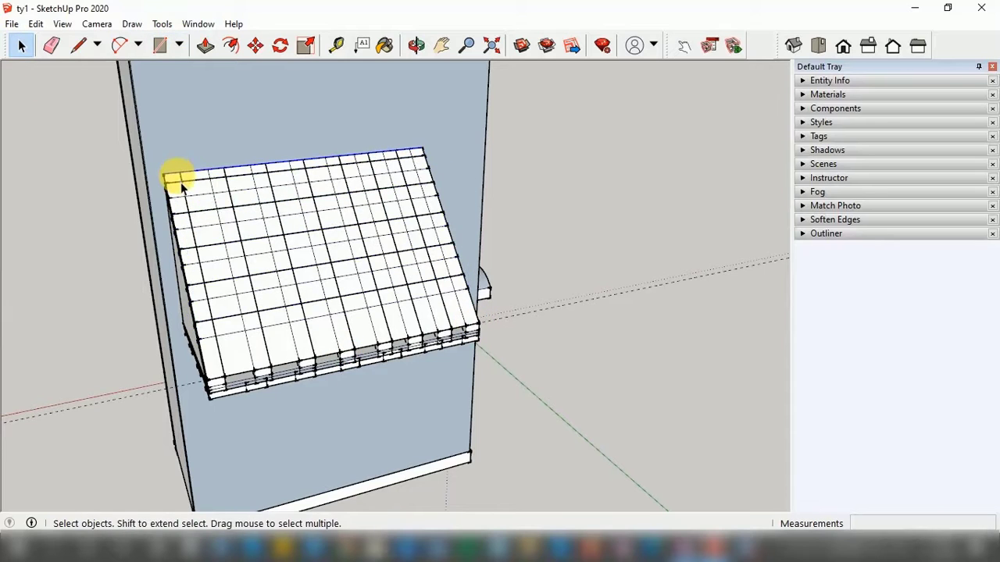
# Make a group from the face covering the sloping lattice.
pyautogui.rightClick(178, 177)
pyautogui.doubleClick(325, 188)
pyautogui.rightClick(325, 188)
pyautogui.click(374, 313)
# Push/Pull the grouped covering face outward into a thin slab over the lattice.
pyautogui.doubleClick(343, 250)
pyautogui.click(205, 45)
pyautogui.click(257, 217)
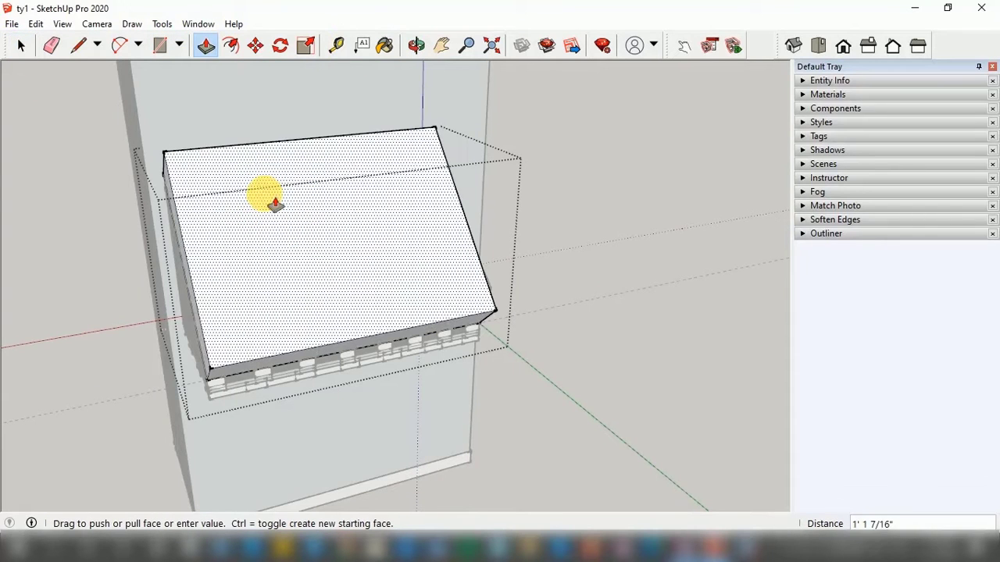
pyautogui.moveTo(221, 188); pyautogui.dragTo(236, 100, button='middle')
pyautogui.press('m')
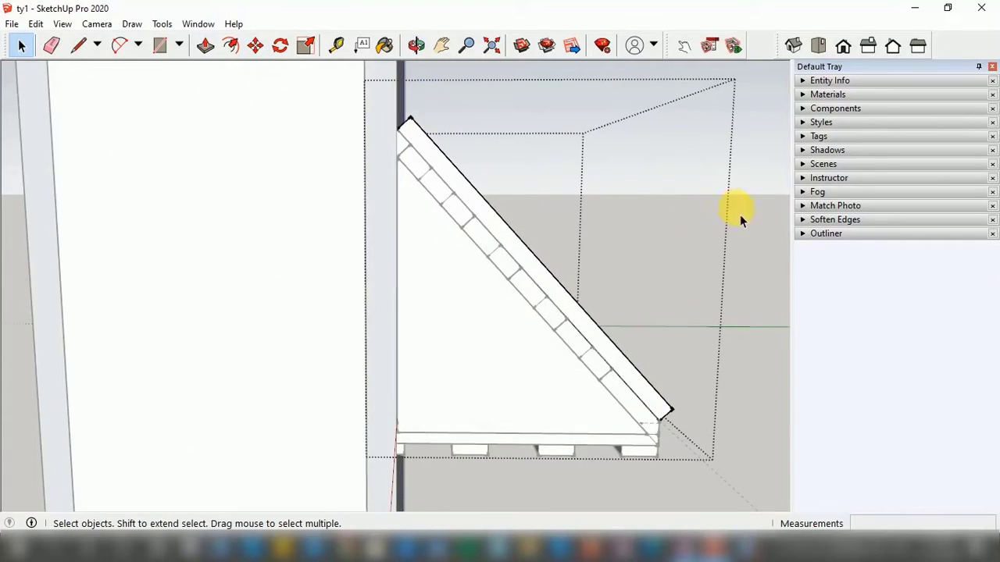
# Close the slab's group and hide the slab covering the lattice.
pyautogui.click(429, 190)
pyautogui.rightClick(453, 147)
pyautogui.click(513, 192)
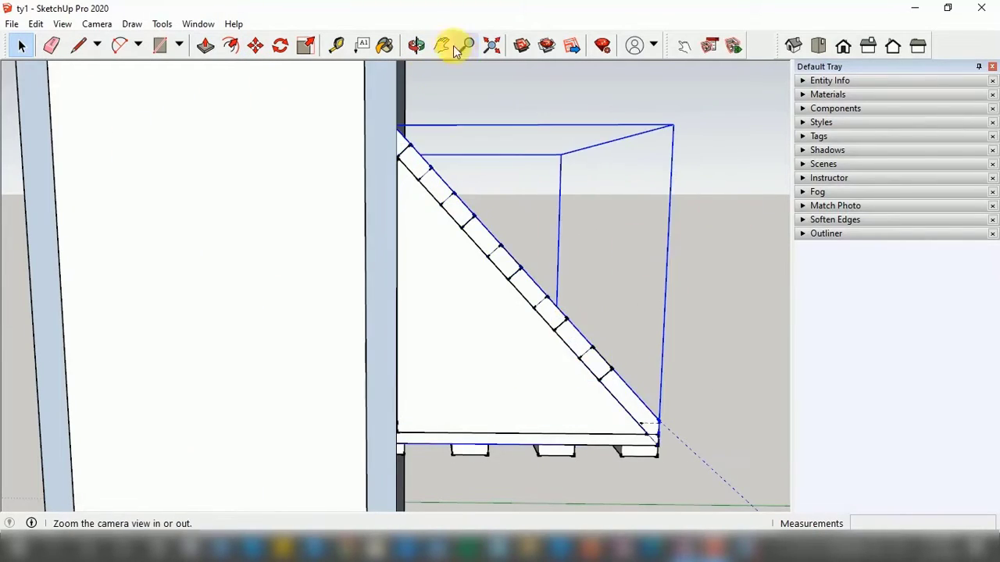
pyautogui.click(417, 46)
pyautogui.moveTo(664, 218); pyautogui.dragTo(519, 315)
# Hide the selected geometry on the lattice's sloping top.
pyautogui.click(241, 251)
pyautogui.rightClick(262, 247)
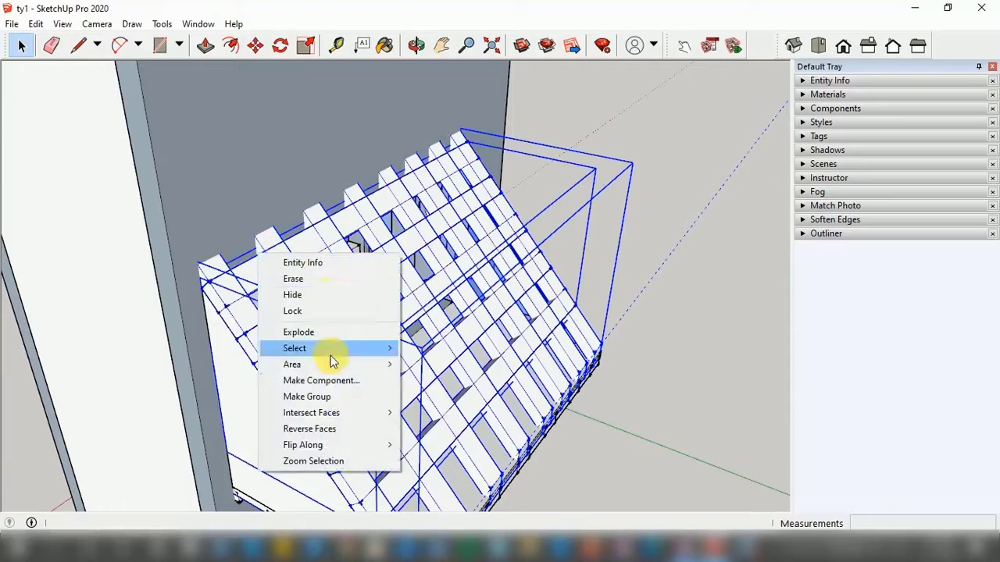
pyautogui.rightClick(331, 268)
pyautogui.click(398, 319)
pyautogui.press('p')
pyautogui.scroll(3, 528, 195)
pyautogui.moveTo(529, 195); pyautogui.dragTo(210, 176, button='middle')
# Unhide all hidden geometry in the model.
pyautogui.click(21, 45)
pyautogui.click(62, 24)
pyautogui.moveTo(35, 24)
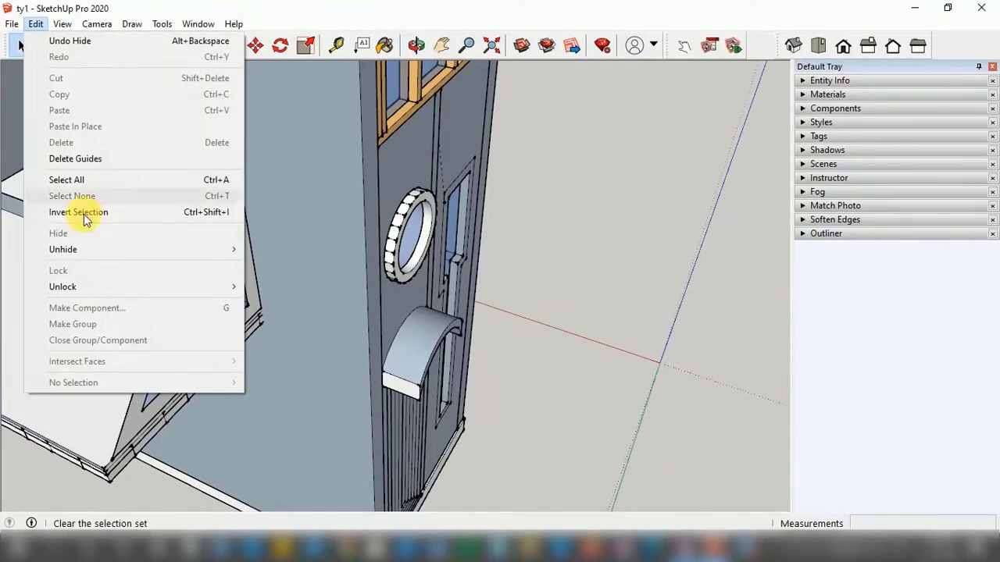
pyautogui.moveTo(64, 249)
pyautogui.click(265, 282)
# Move the slab covering the sloping lattice so its upper end meets the house wall.
pyautogui.moveTo(336, 187); pyautogui.dragTo(532, 221, button='middle')
pyautogui.click(893, 45)
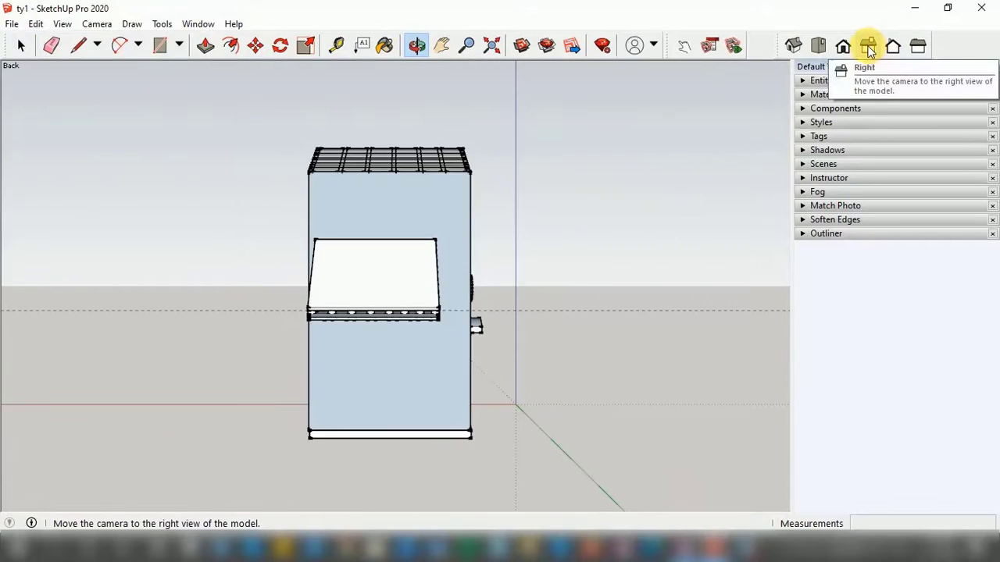
pyautogui.click(868, 45)
pyautogui.scroll(3, 598, 211)
pyautogui.click(344, 232)
pyautogui.scroll(3, 345, 232)
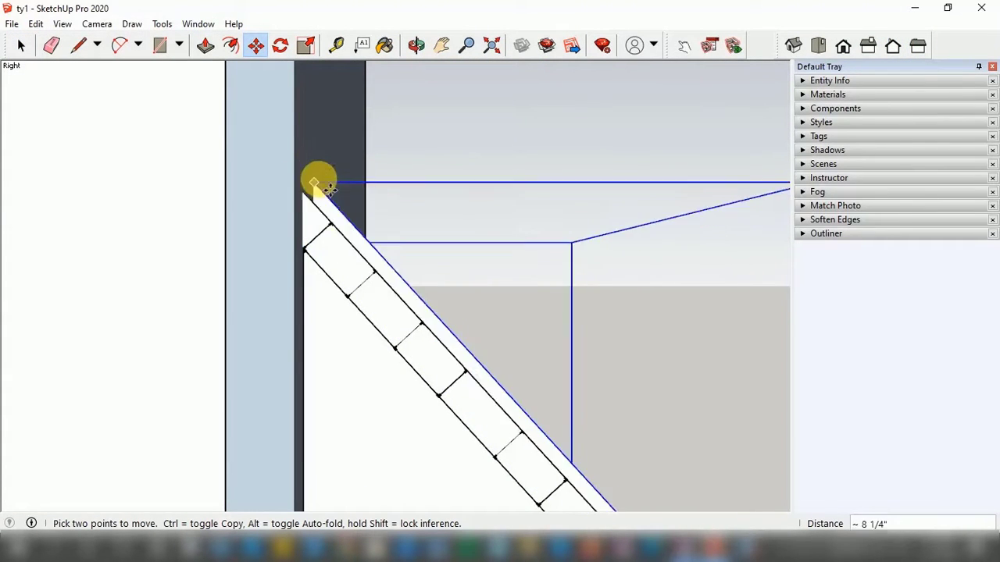
pyautogui.scroll(-5, 313, 199)
pyautogui.moveTo(406, 180); pyautogui.dragTo(352, 165, button='middle')
pyautogui.scroll(5, 316, 349)
# Push/Pull the slab's lower end face outward along the deck's front edge.
pyautogui.moveTo(328, 351); pyautogui.dragTo(508, 205, button='middle')
pyautogui.moveTo(508, 205); pyautogui.dragTo(866, 194)
pyautogui.scroll(10, 408, 356)
pyautogui.press('space')
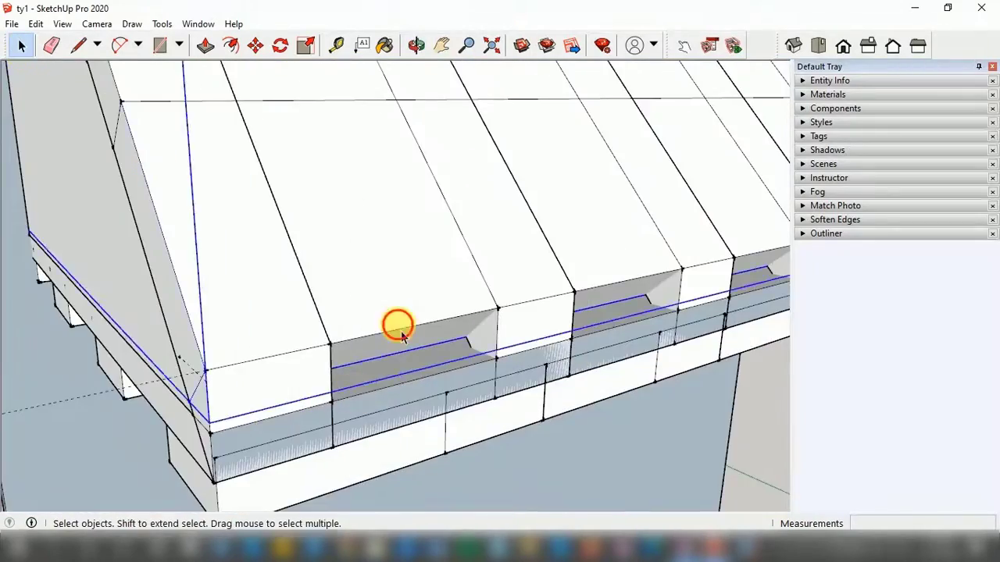
pyautogui.press('p')
pyautogui.click(399, 190)
pyautogui.click(415, 45)
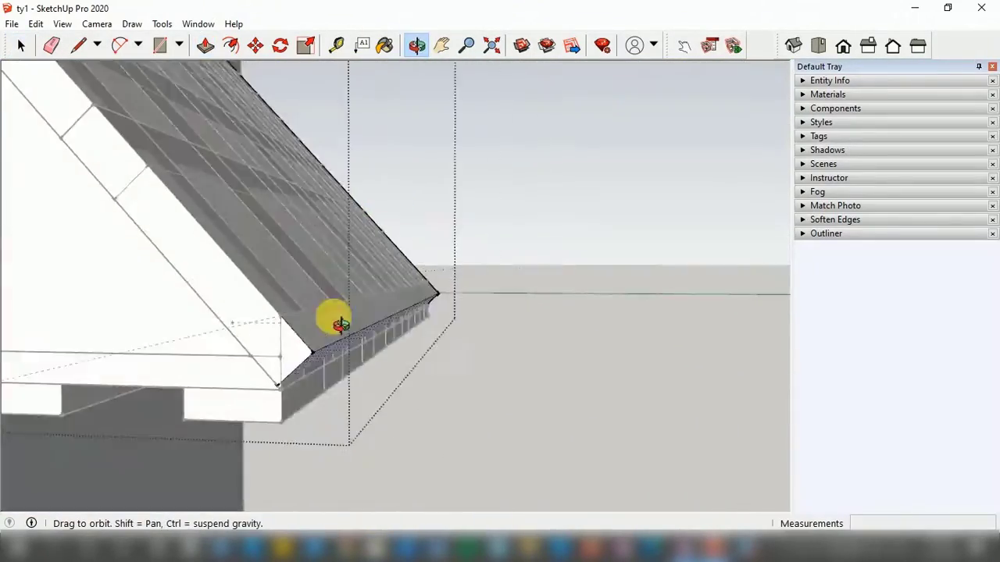